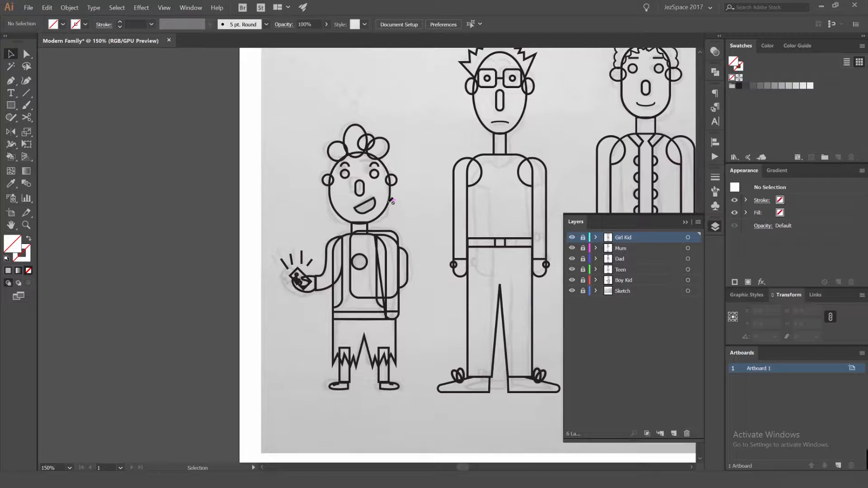
# Unite the boy's overlapping hair circles into one shape and convert its dark stroke into a solid fill
pyautogui.scroll(1, 392, 201)
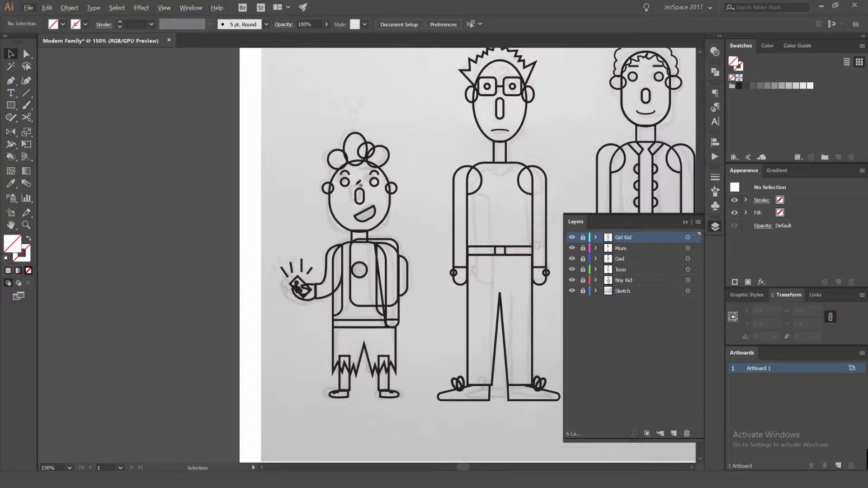
pyautogui.scroll(2, 352, 173)
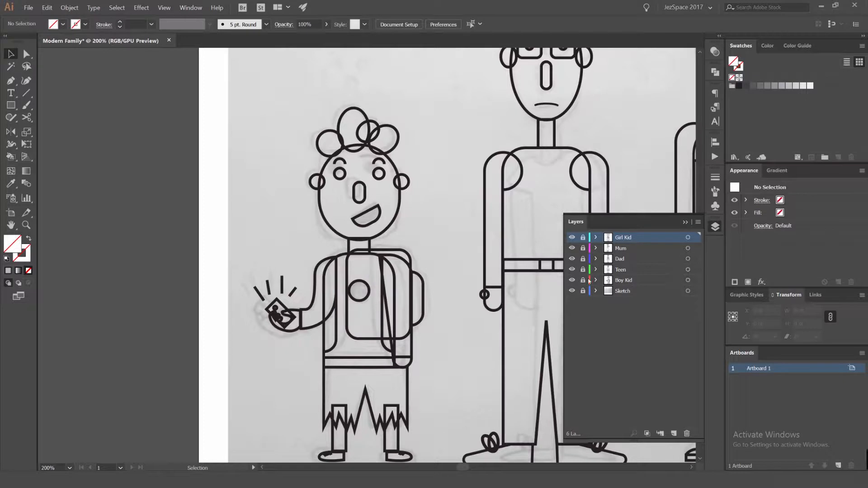
pyautogui.click(715, 228)
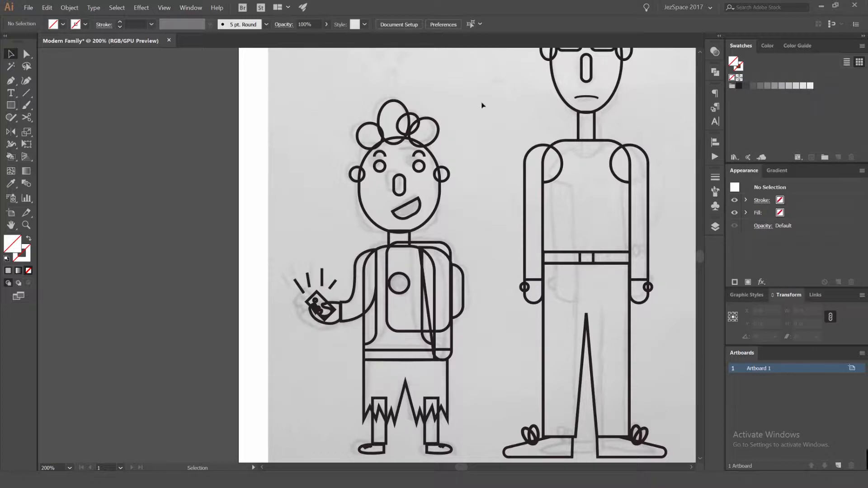
pyautogui.scroll(1, 420, 113)
pyautogui.moveTo(463, 100); pyautogui.dragTo(359, 132)
pyautogui.scroll(1, 343, 122)
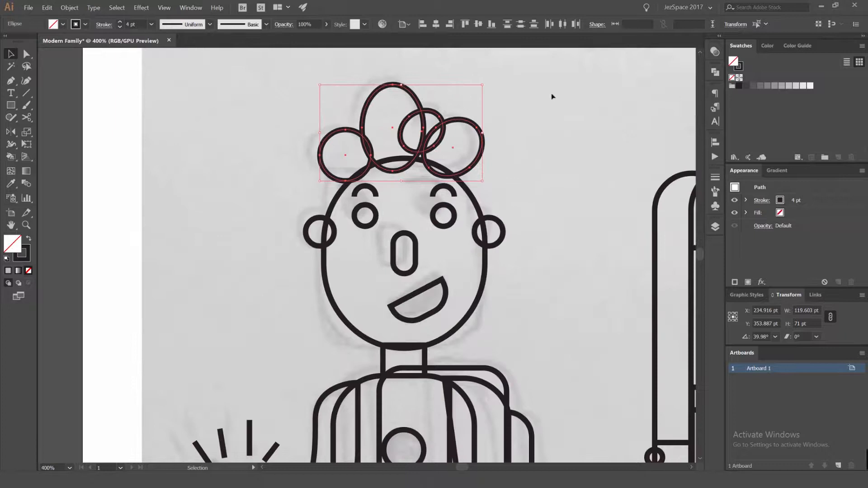
pyautogui.scroll(1, 423, 113)
pyautogui.click(716, 76)
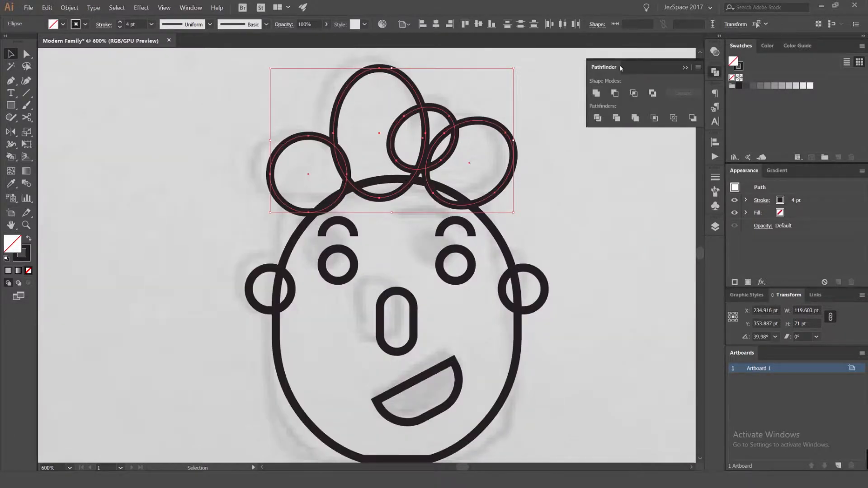
pyautogui.click(596, 93)
pyautogui.hotkey('shift', 'x')
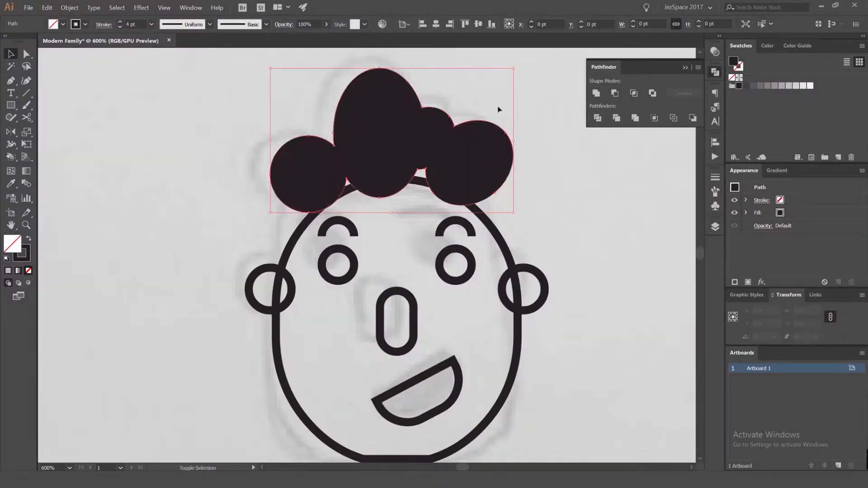
# Fill the boy's face oval with dark grey and remove its stroke
pyautogui.click(513, 116)
pyautogui.moveTo(506, 156); pyautogui.dragTo(501, 96)
pyautogui.click(502, 128)
pyautogui.click(512, 67)
pyautogui.click(485, 163)
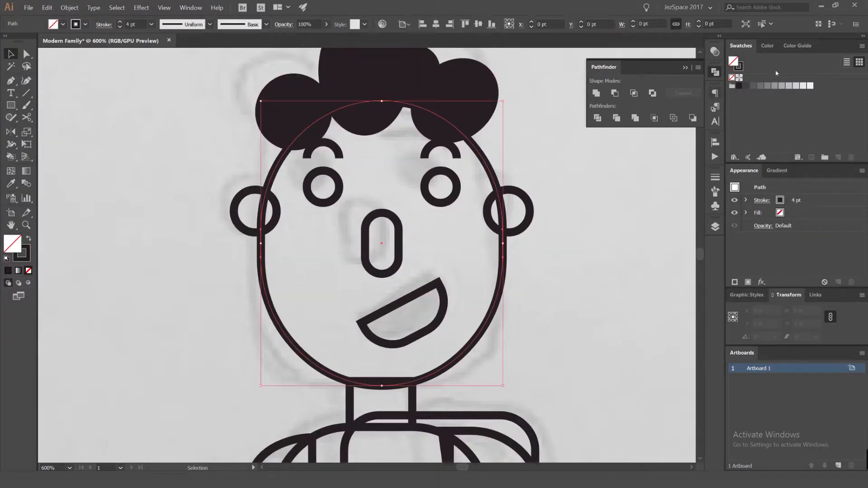
pyautogui.click(747, 87)
pyautogui.hotkey('ctrl', 'z')
pyautogui.scroll(-2, 680, 134)
pyautogui.moveTo(680, 136); pyautogui.dragTo(577, 142)
pyautogui.click(746, 87)
pyautogui.scroll(2, 612, 140)
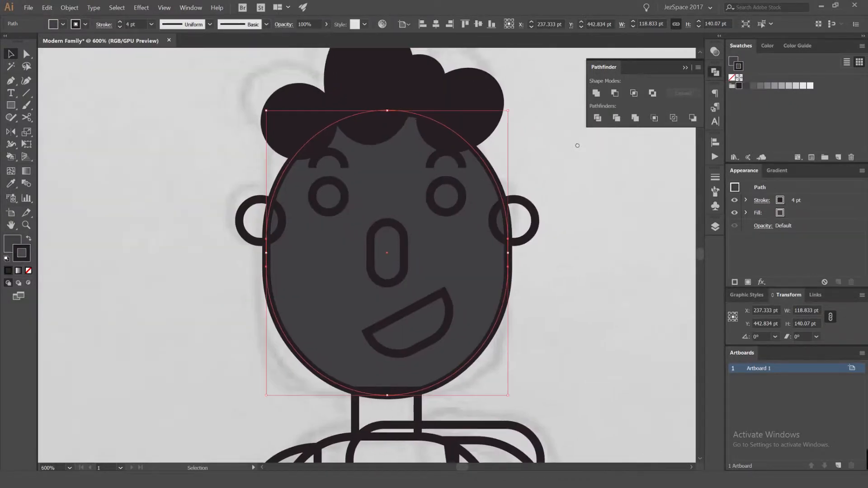
pyautogui.press('/')
pyautogui.press('x')
# Convert the strokes of both ear circles into solid fills and set them to a mid-grey
pyautogui.click(527, 207)
pyautogui.keyDown('shift'); pyautogui.click(279, 210); pyautogui.keyUp('shift')
pyautogui.hotkey('shift', 'x')
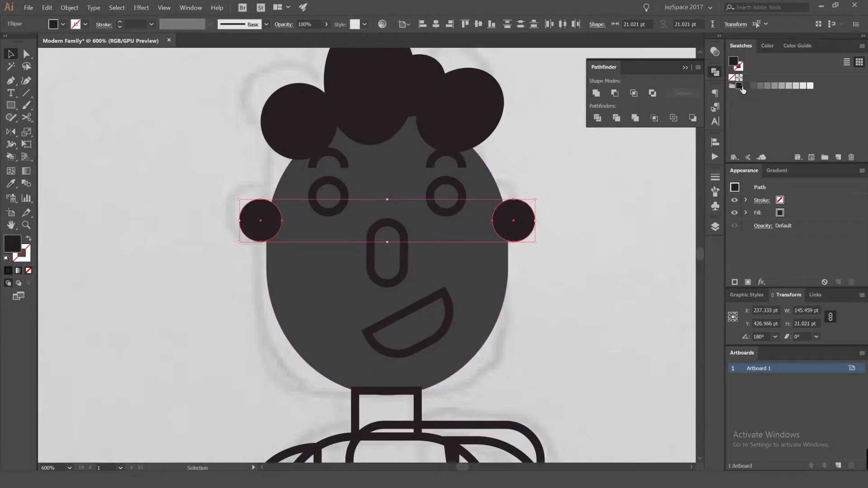
pyautogui.click(760, 86)
pyautogui.click(775, 86)
# Recolour the face oval with a lighter mid-grey fill
pyautogui.click(488, 187)
pyautogui.click(795, 86)
pyautogui.click(775, 86)
pyautogui.click(603, 172)
# Fill both ears with a grey one shade darker than the face
pyautogui.click(514, 221)
pyautogui.keyDown('shift'); pyautogui.click(261, 221); pyautogui.keyUp('shift')
pyautogui.click(769, 86)
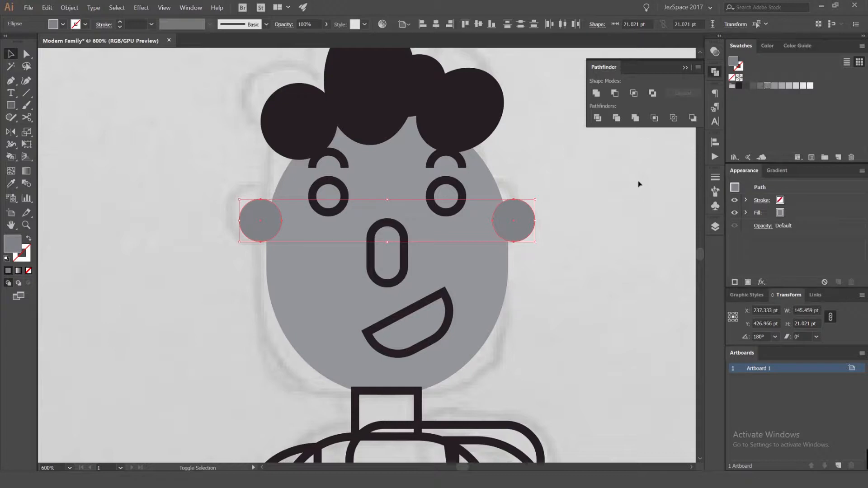
pyautogui.click(606, 200)
# Send both ears to the back, behind the face
pyautogui.scroll(2, 521, 227)
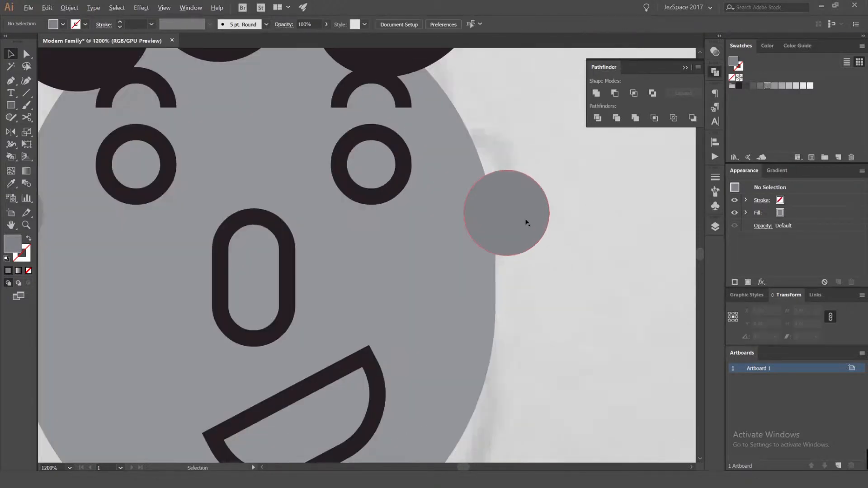
pyautogui.click(521, 227)
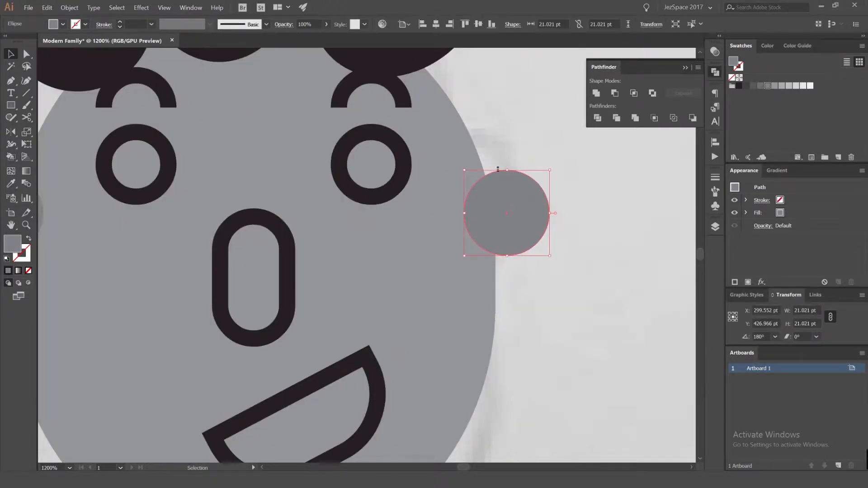
pyautogui.scroll(-1, 552, 199)
pyautogui.keyDown('shift'); pyautogui.click(180, 199); pyautogui.keyUp('shift')
pyautogui.click(70, 8)
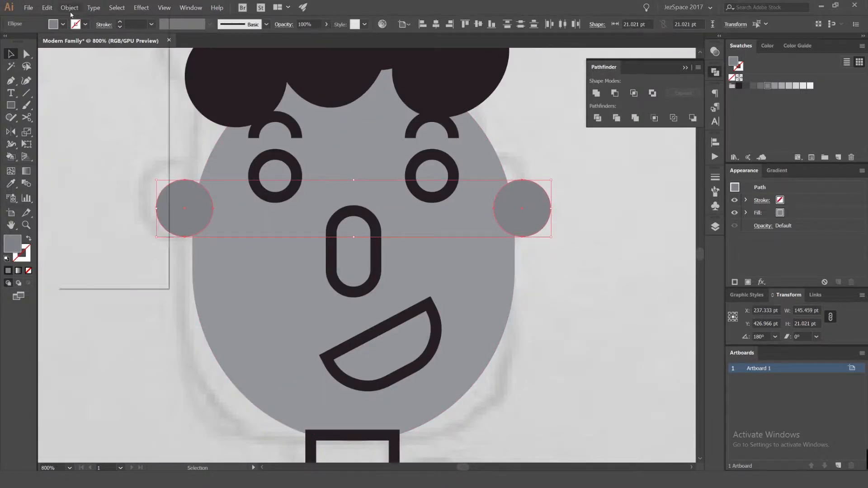
pyautogui.moveTo(78, 26)
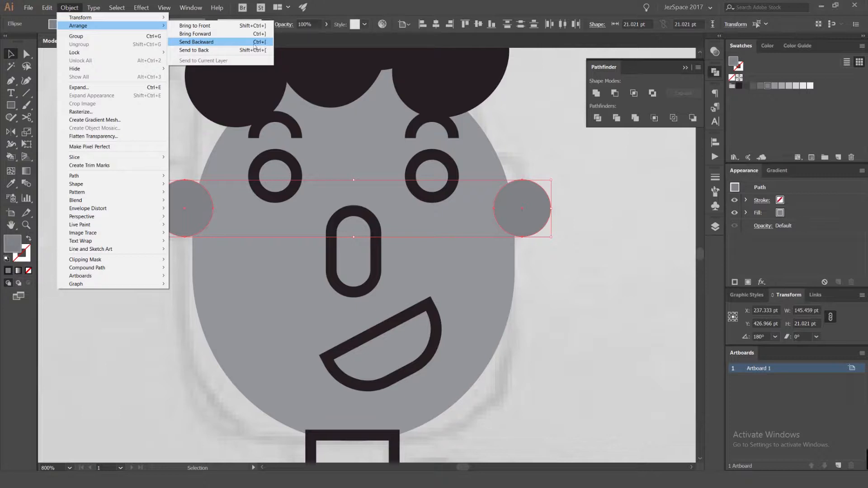
pyautogui.click(223, 51)
pyautogui.moveTo(489, 194); pyautogui.dragTo(418, 195)
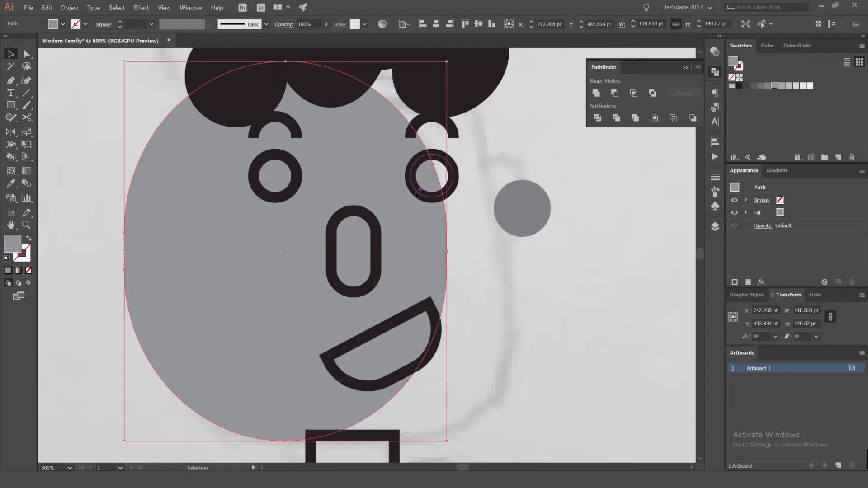
pyautogui.hotkey('ctrl', 'z')
pyautogui.click(543, 194)
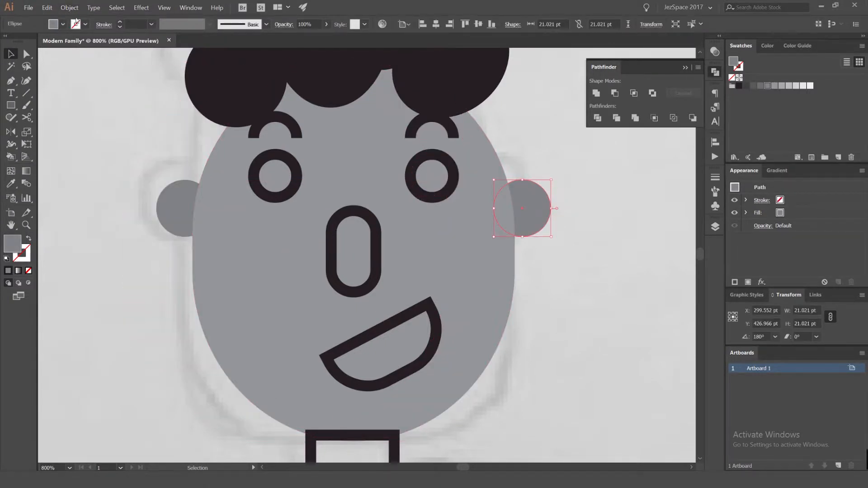
pyautogui.click(70, 9)
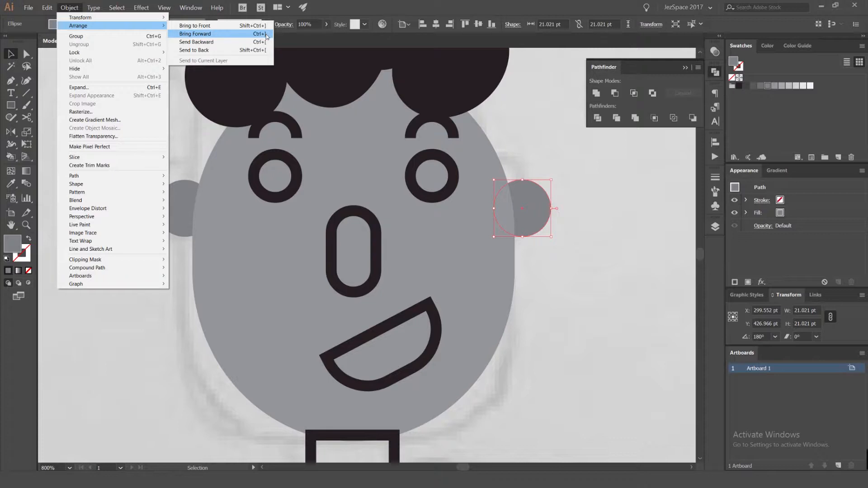
pyautogui.click(528, 147)
# Convert both eye rings into solid light-grey circles without a stroke
pyautogui.scroll(-3, 432, 189)
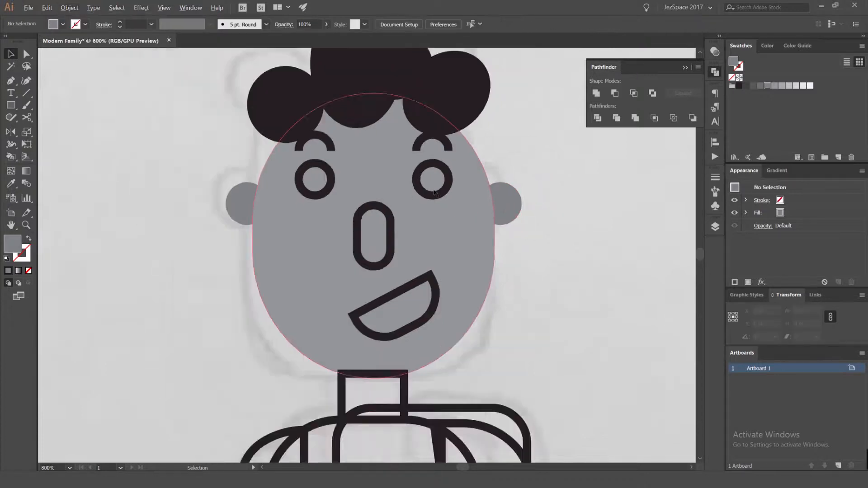
pyautogui.scroll(2, 442, 186)
pyautogui.scroll(2, 443, 185)
pyautogui.click(198, 187)
pyautogui.keyDown('shift'); pyautogui.click(433, 174); pyautogui.keyUp('shift')
pyautogui.hotkey('shift', 'x')
pyautogui.click(768, 86)
pyautogui.click(782, 86)
pyautogui.click(788, 86)
# Set the stroke colour of both eyebrow arcs to a very light grey
pyautogui.click(427, 121)
pyautogui.keyDown('shift'); pyautogui.click(199, 120); pyautogui.keyUp('shift')
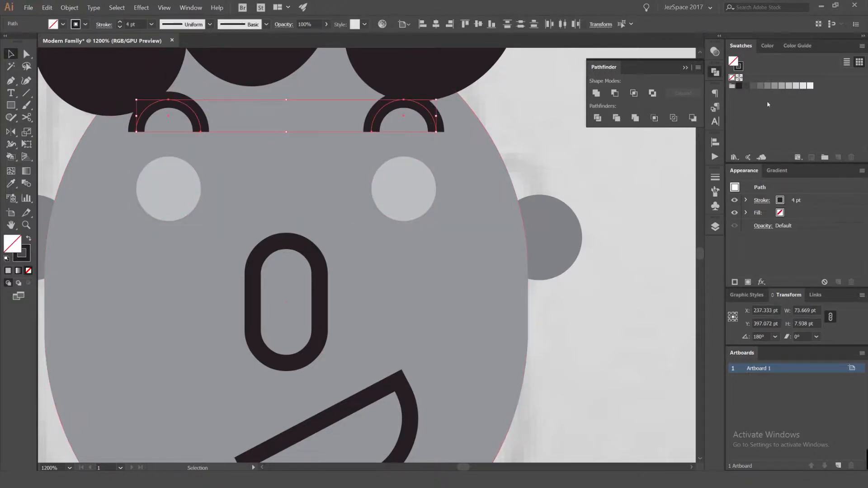
pyautogui.click(788, 88)
pyautogui.hotkey('ctrl', 'z')
pyautogui.press('x')
pyautogui.click(796, 87)
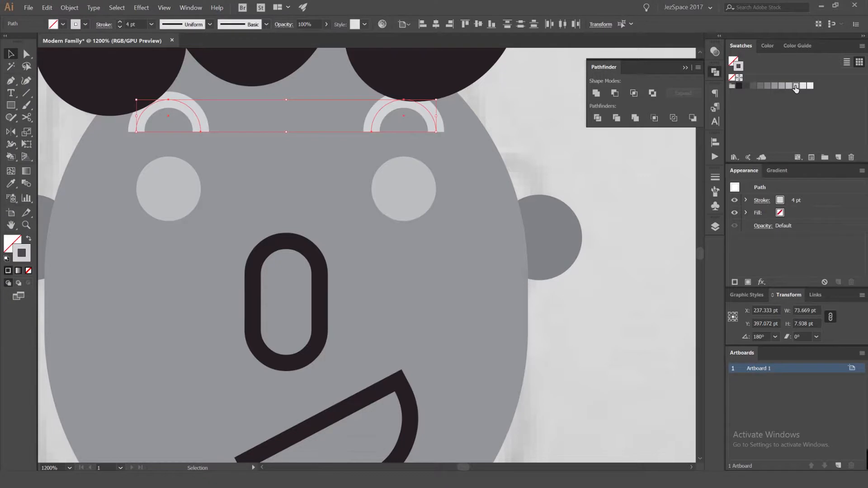
# Move both eyebrows about 4 pt down, closer to the eyes
pyautogui.hotkey('shift', 'Down')
pyautogui.press('Up')
pyautogui.press('Up')
pyautogui.press('Up')
pyautogui.press('Up')
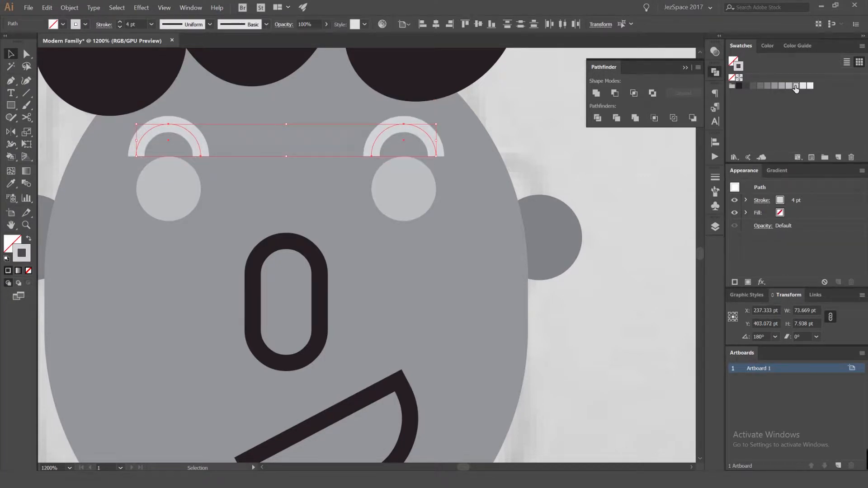
pyautogui.press('Up')
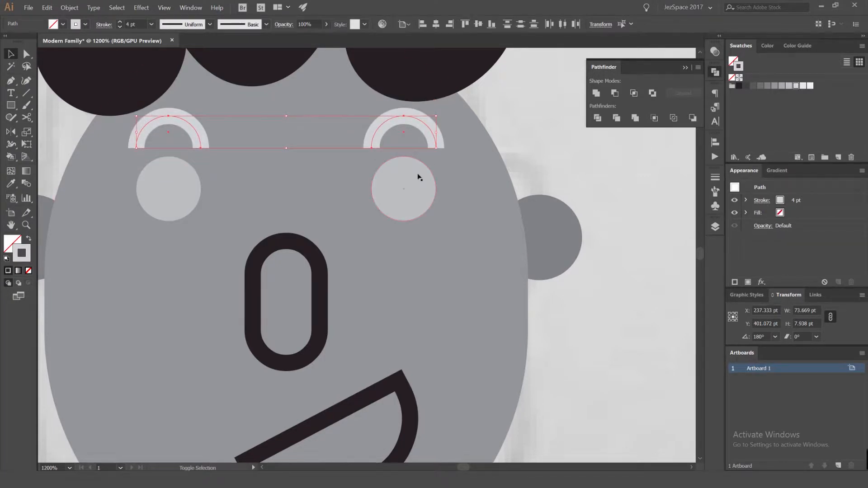
# Nudge both eyebrows and both eyes together slightly further down the face
pyautogui.keyDown('shift'); pyautogui.click(419, 177); pyautogui.keyUp('shift')
pyautogui.keyDown('shift'); pyautogui.click(185, 174); pyautogui.keyUp('shift')
pyautogui.press('Down')
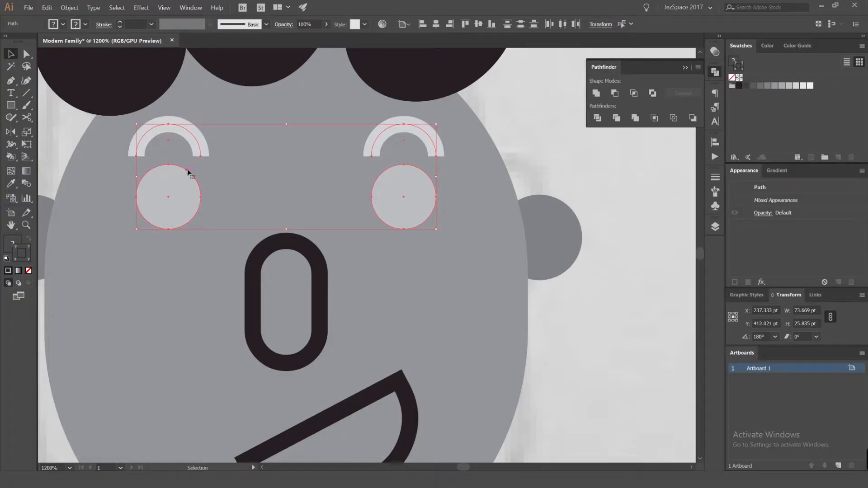
pyautogui.click(533, 165)
# Fill both eyes with the near-black swatch, keeping them without a stroke
pyautogui.click(412, 192)
pyautogui.keyDown('shift'); pyautogui.click(176, 209); pyautogui.keyUp('shift')
pyautogui.click(746, 86)
pyautogui.click(739, 85)
pyautogui.hotkey('ctrl', 'z')
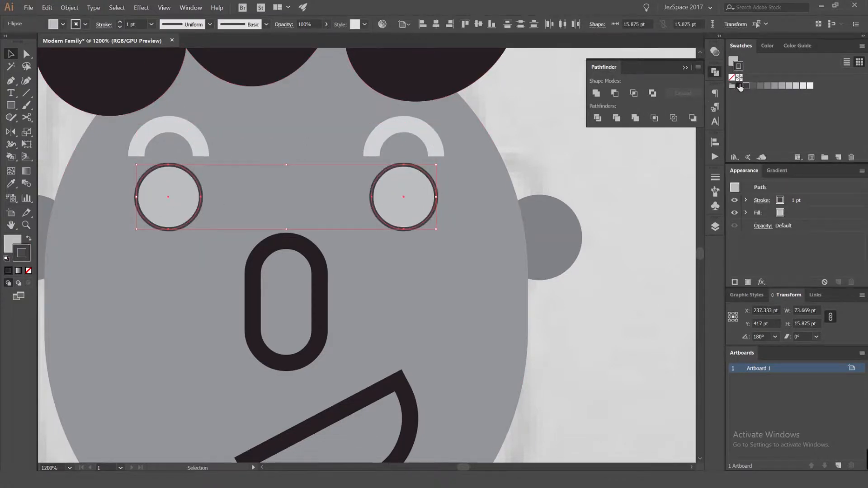
pyautogui.hotkey('ctrl', 'z')
pyautogui.press('x')
pyautogui.click(739, 86)
pyautogui.click(566, 190)
# Convert the nose outline into a solid shape filled with a grey lighter than the face
pyautogui.scroll(-2, 434, 290)
pyautogui.moveTo(356, 263); pyautogui.dragTo(337, 170)
pyautogui.click(340, 192)
pyautogui.click(357, 194)
pyautogui.hotkey('shift', 'x')
pyautogui.click(782, 86)
# Fill the boy's mouth with a very light grey and remove its stroke
pyautogui.click(391, 249)
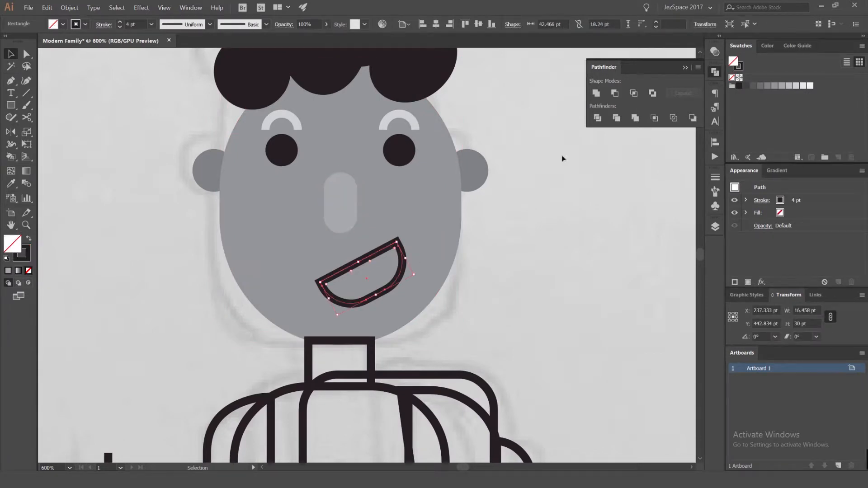
pyautogui.click(789, 86)
pyautogui.click(797, 86)
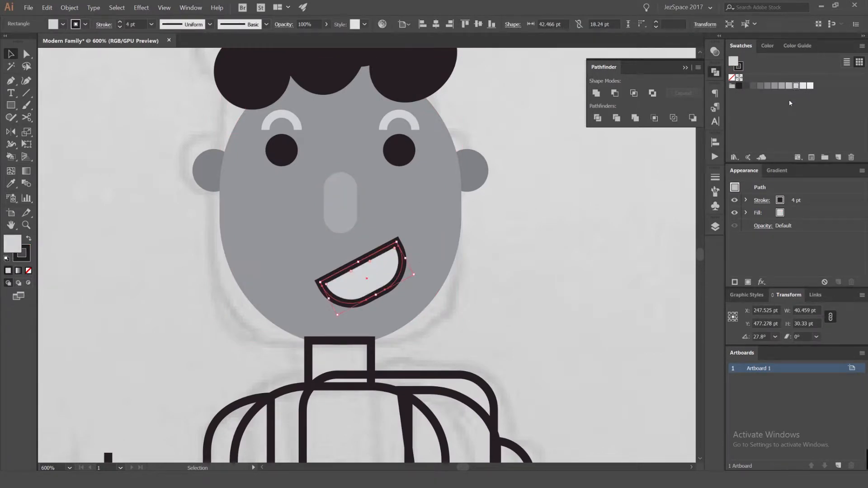
pyautogui.press('x')
pyautogui.press('/')
pyautogui.click(660, 255)
# Give the neck rectangle the face's grey fill without a stroke by sampling the face with the Eyedropper
pyautogui.scroll(-2, 640, 254)
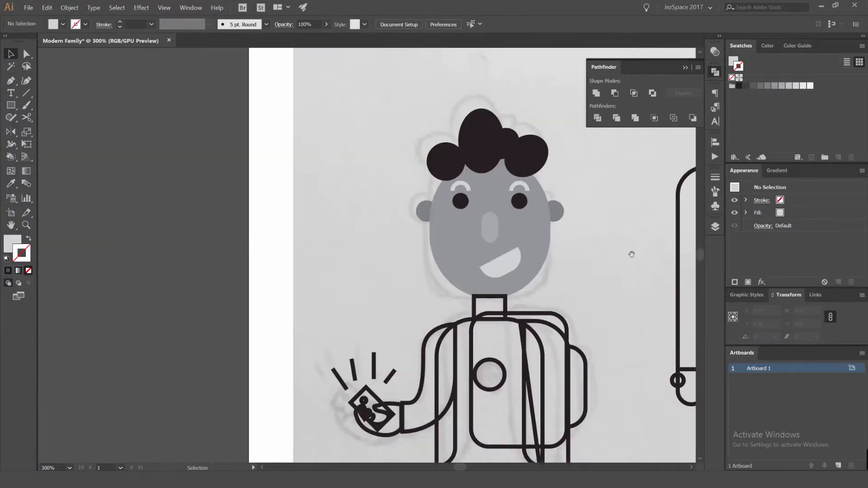
pyautogui.moveTo(568, 254); pyautogui.dragTo(485, 186)
pyautogui.scroll(2, 431, 236)
pyautogui.click(412, 231)
pyautogui.hotkey('shift', 'x')
pyautogui.press('i')
pyautogui.click(446, 197)
pyautogui.press('v')
# Extend the neck rectangle slightly up into the face, to about 24.7 pt tall
pyautogui.scroll(-2, 513, 206)
pyautogui.scroll(2, 442, 219)
pyautogui.press('i')
pyautogui.press('v')
pyautogui.click(552, 119)
pyautogui.scroll(-3, 553, 147)
pyautogui.moveTo(602, 136); pyautogui.dragTo(556, 177)
pyautogui.hotkey('ctrl', 'z')
pyautogui.click(558, 176)
pyautogui.scroll(3, 539, 199)
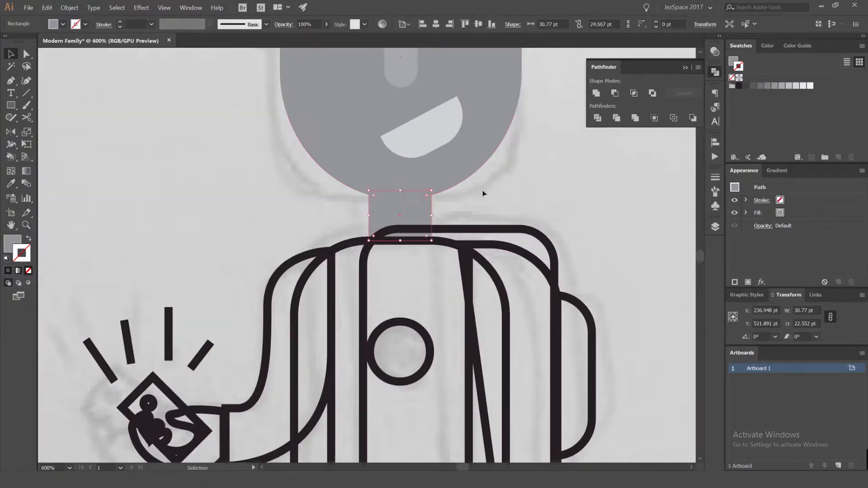
# Give the boy's torso the neck's grey fill without a stroke by sampling it with the Eyedropper
pyautogui.scroll(-3, 495, 201)
pyautogui.scroll(1, 453, 181)
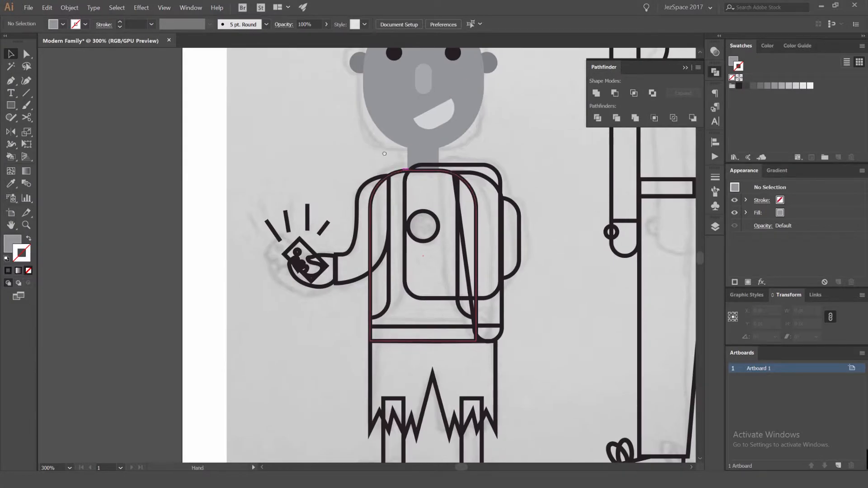
pyautogui.click(425, 139)
pyautogui.click(425, 140)
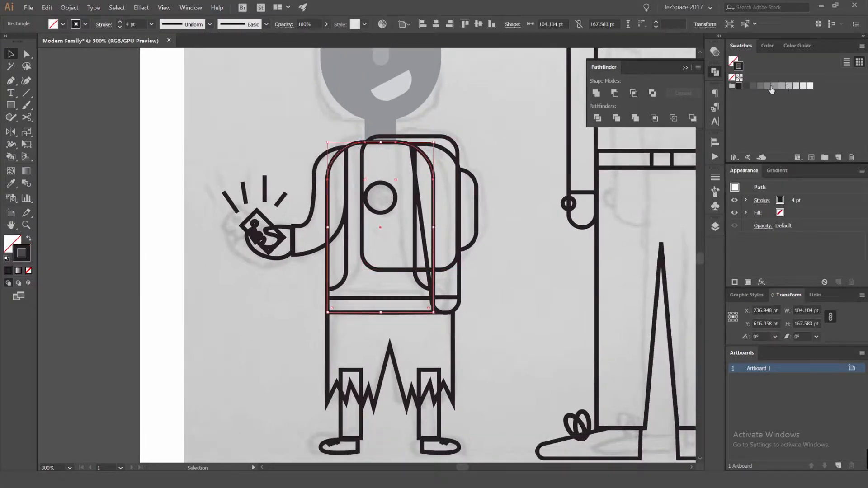
pyautogui.press('i')
pyautogui.click(392, 126)
pyautogui.press('v')
pyautogui.click(417, 124)
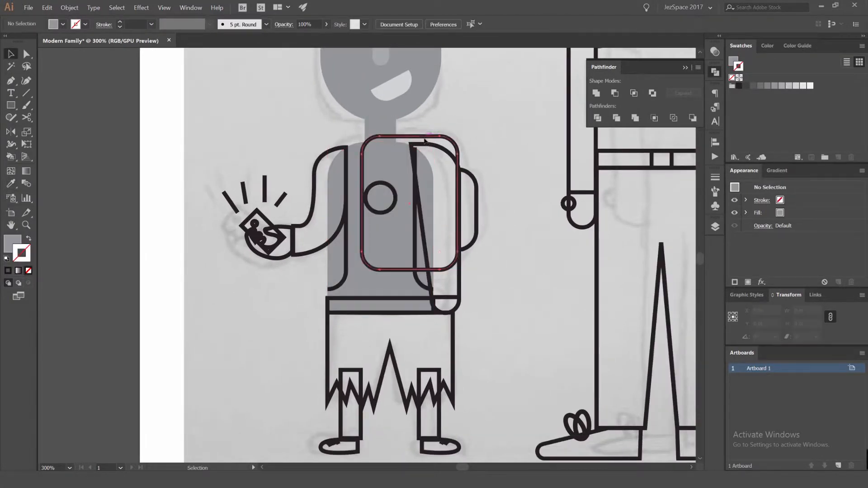
# Convert the outlines of the backpack, its side pocket and the hanging sleeve into solid mid-grey fills
pyautogui.click(425, 141)
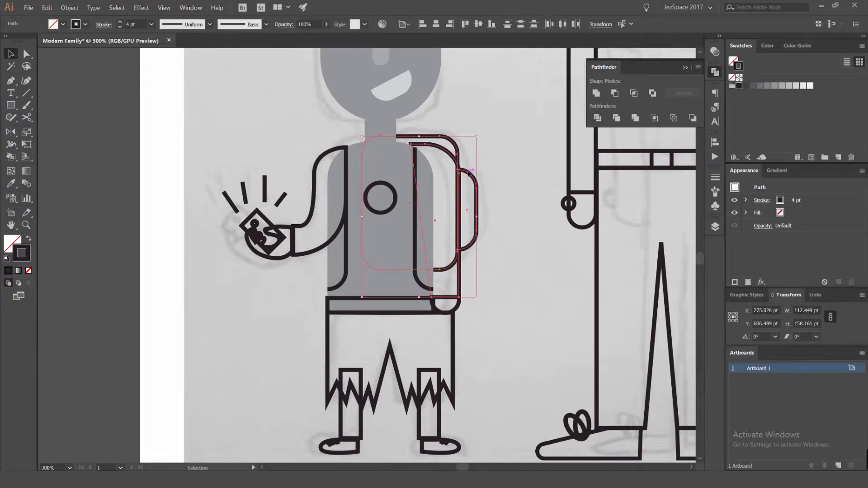
pyautogui.hotkey('shift', 'x')
pyautogui.click(773, 86)
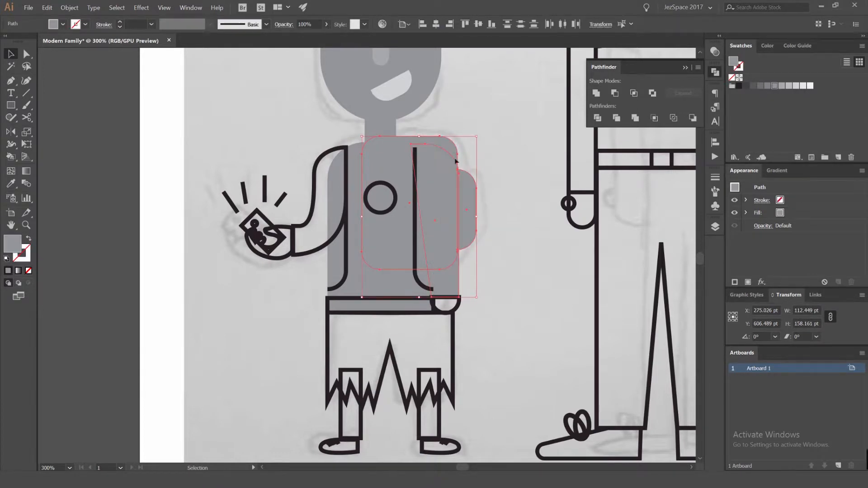
# Fill the hanging sleeve with a lighter grey and the backpack's side pocket with an even lighter one
pyautogui.scroll(2, 453, 163)
pyautogui.click(783, 86)
pyautogui.click(511, 209)
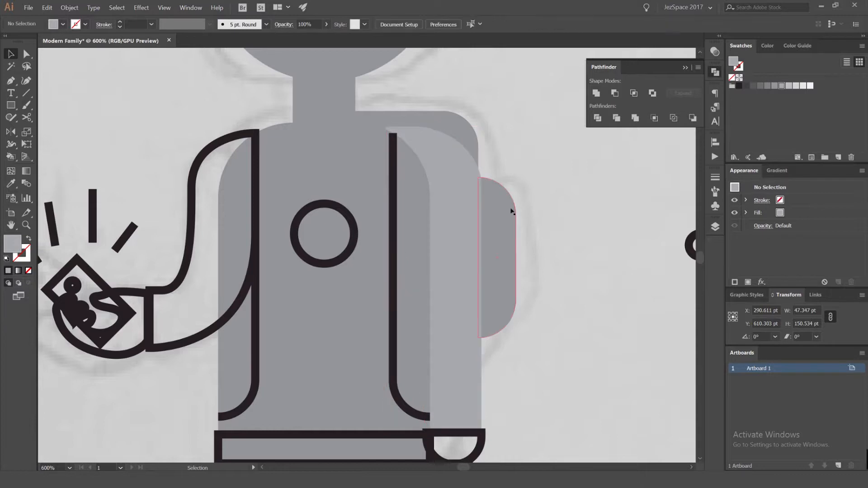
pyautogui.click(789, 86)
pyautogui.click(521, 140)
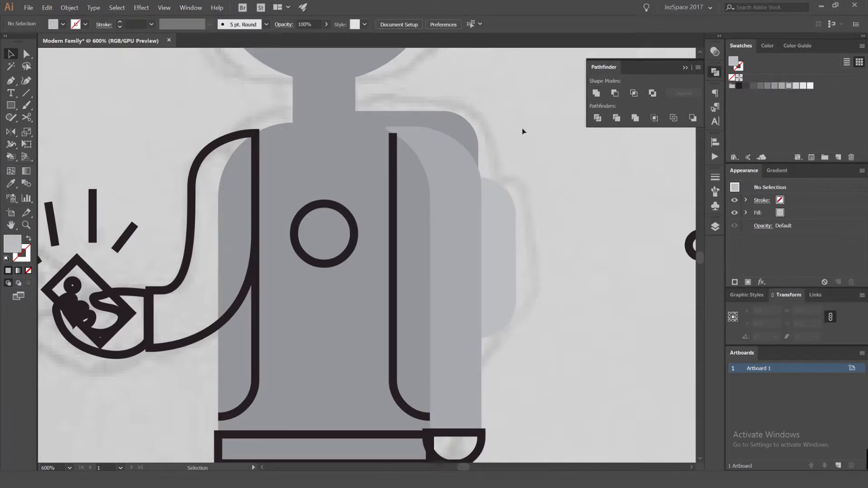
# Fill the body of the backpack with a darker grey
pyautogui.click(472, 136)
pyautogui.click(768, 86)
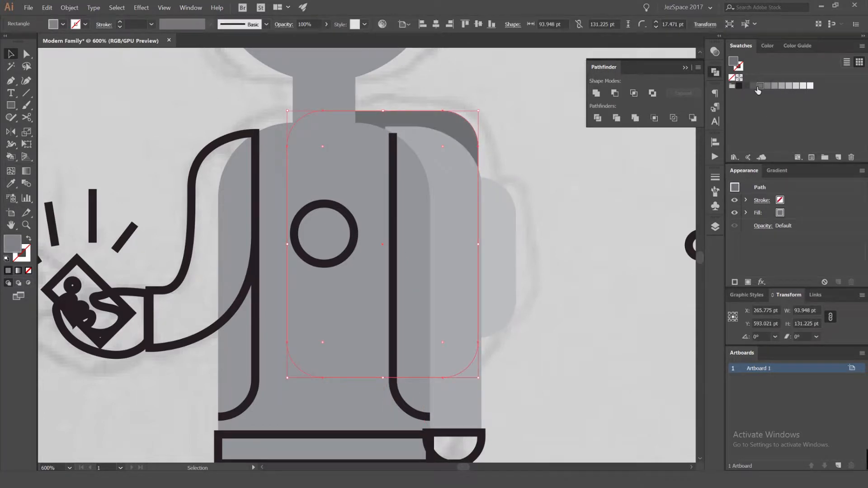
pyautogui.click(762, 87)
pyautogui.scroll(-2, 568, 109)
pyautogui.moveTo(537, 113); pyautogui.dragTo(484, 182)
pyautogui.moveTo(494, 135); pyautogui.dragTo(459, 198)
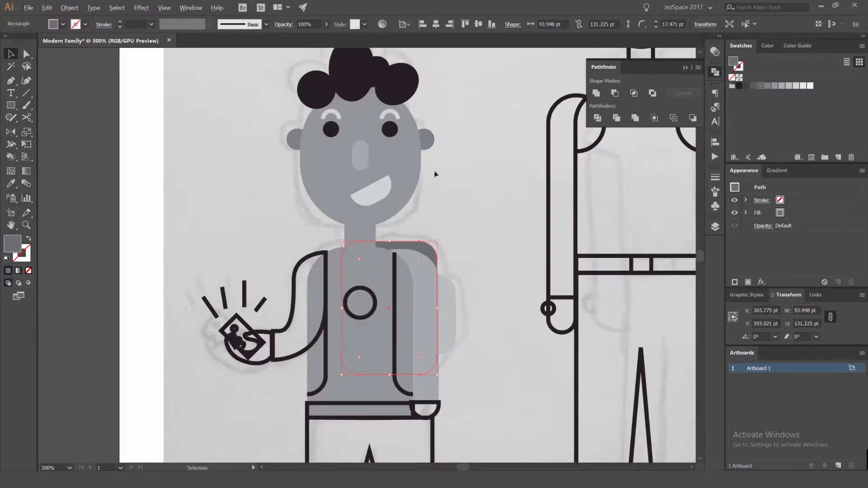
# Fill the boy's hair with a dark charcoal grey and try the same shade on the backpack body
pyautogui.click(407, 86)
pyautogui.click(746, 86)
pyautogui.click(487, 149)
pyautogui.click(416, 244)
pyautogui.click(746, 87)
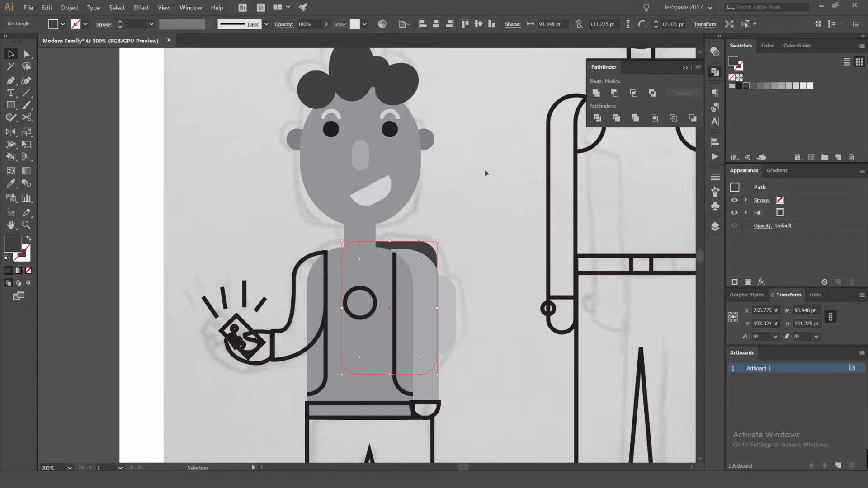
# Move the upper inner anchor point of the hanging sleeve further in towards the neck
pyautogui.click(469, 191)
pyautogui.press('a')
pyautogui.scroll(6, 401, 246)
pyautogui.moveTo(326, 248); pyautogui.dragTo(302, 249)
pyautogui.click(456, 169)
pyautogui.scroll(-7, 493, 187)
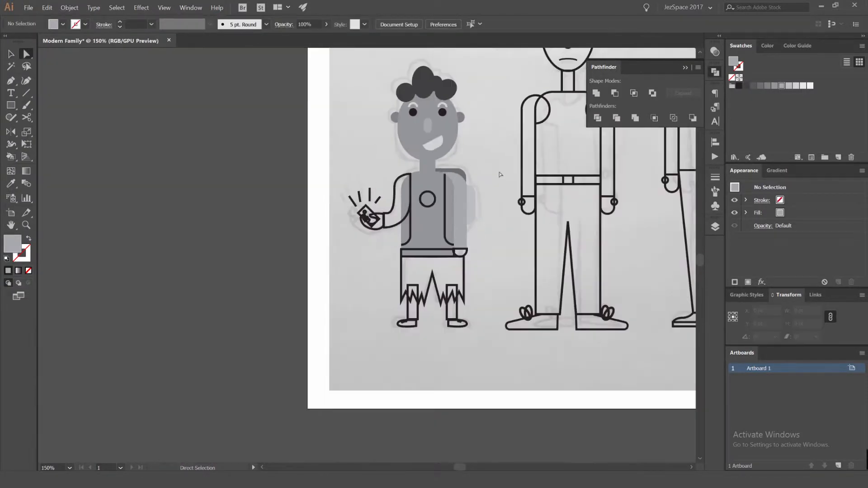
# Convert the raised arm's outline into a solid fill and match it to the hanging sleeve's grey with the Eyedropper
pyautogui.scroll(2, 495, 221)
pyautogui.press('v')
pyautogui.click(419, 190)
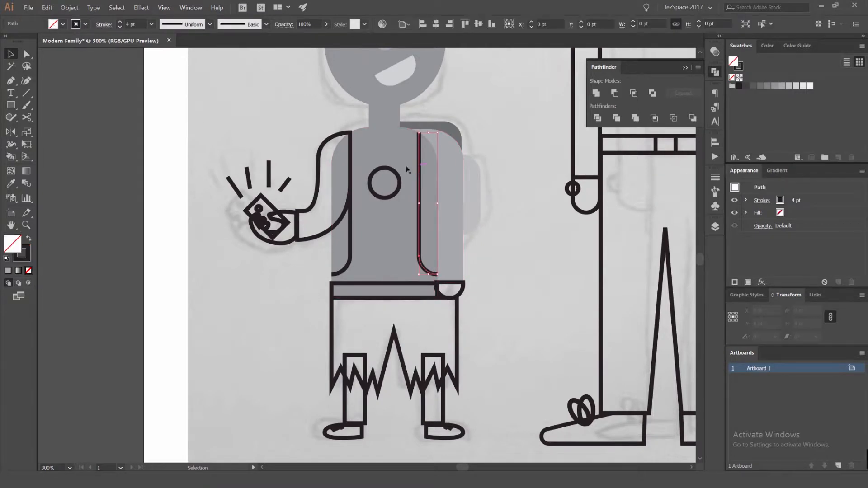
pyautogui.click(345, 212)
pyautogui.hotkey('shift', 'x')
pyautogui.press('i')
pyautogui.click(448, 195)
pyautogui.hotkey('ctrl', 'shift', 'a')
# Fill the raised arm and the hanging sleeve together with the same mid-grey as the torso
pyautogui.click(443, 162)
pyautogui.keyDown('shift'); pyautogui.click(322, 159); pyautogui.keyUp('shift')
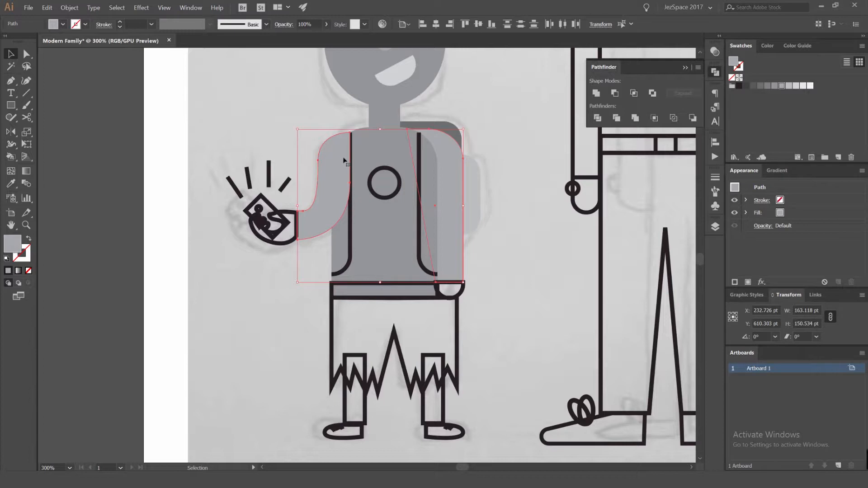
pyautogui.hotkey('ctrl', '[')
pyautogui.hotkey('ctrl', 'shift', 'a')
pyautogui.scroll(1, 415, 212)
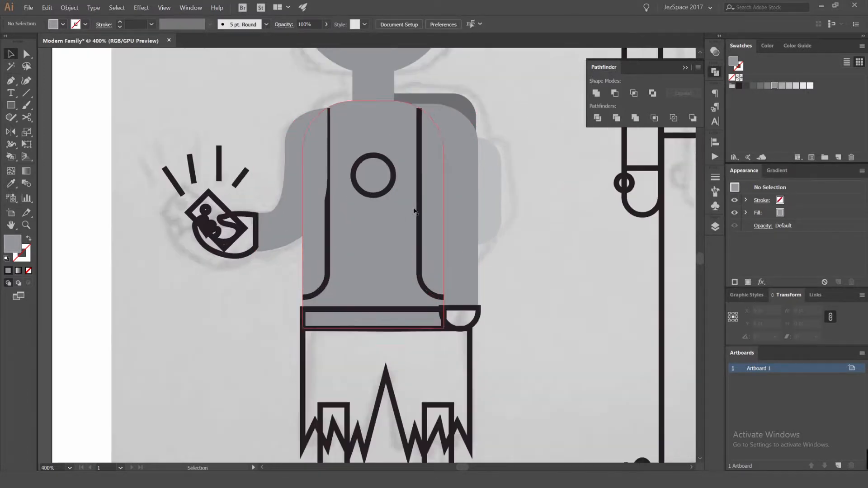
# Change the strokes of both backpack straps to a light grey
pyautogui.click(416, 212)
pyautogui.click(328, 206)
pyautogui.keyDown('shift'); pyautogui.click(419, 204); pyautogui.keyUp('shift')
pyautogui.press('x')
pyautogui.click(787, 86)
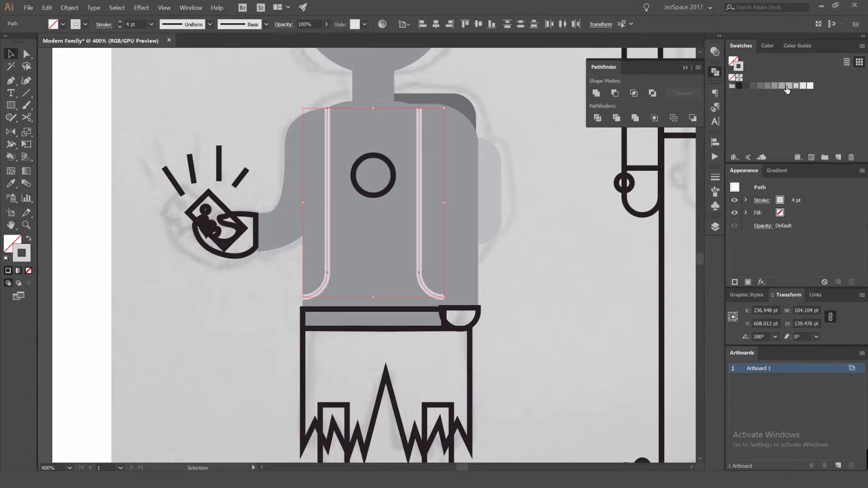
pyautogui.hotkey('ctrl', 'shift', 'a')
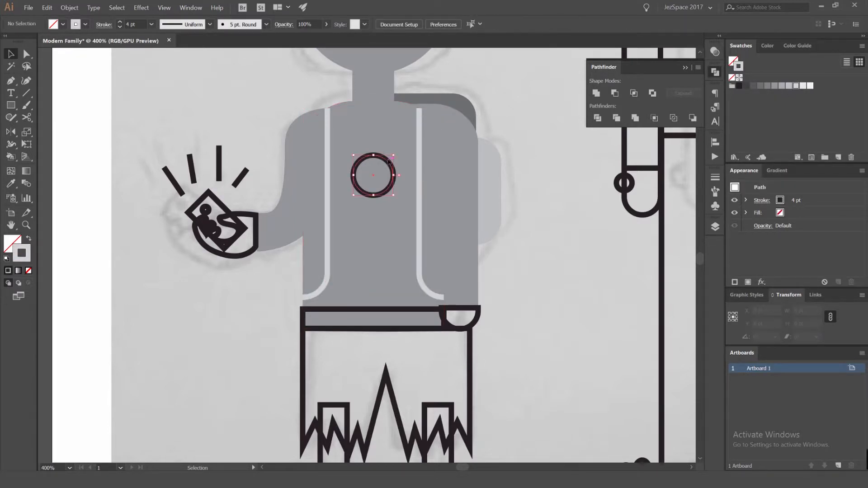
# Turn the outlined chest circle into a solid near-white grey shape without a stroke
pyautogui.click(389, 160)
pyautogui.hotkey('shift', 'x')
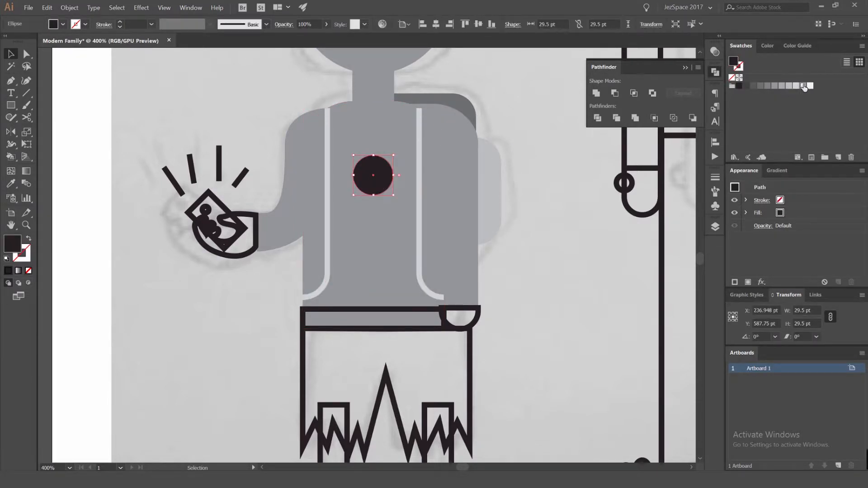
pyautogui.click(803, 86)
pyautogui.hotkey('ctrl', 'shift', 'a')
# Examine how the upper end of the backpack strap meets the shoulder
pyautogui.scroll(-3, 512, 146)
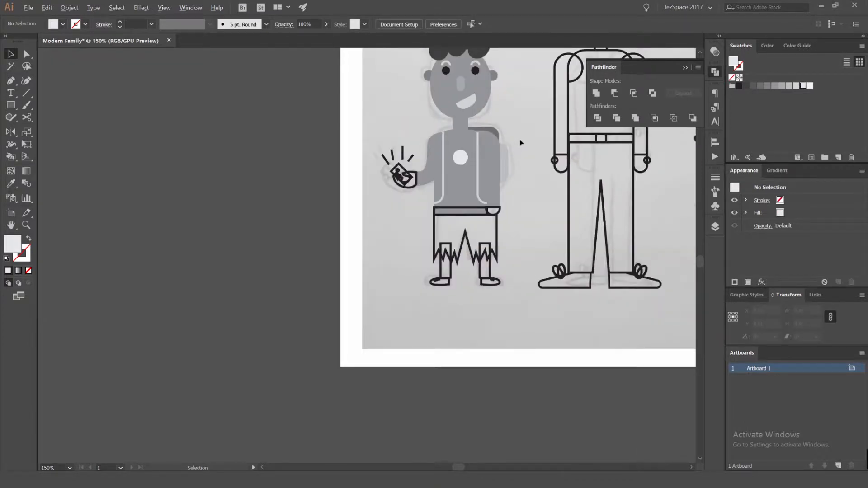
pyautogui.scroll(3, 522, 149)
pyautogui.scroll(-2, 455, 247)
pyautogui.scroll(4, 425, 135)
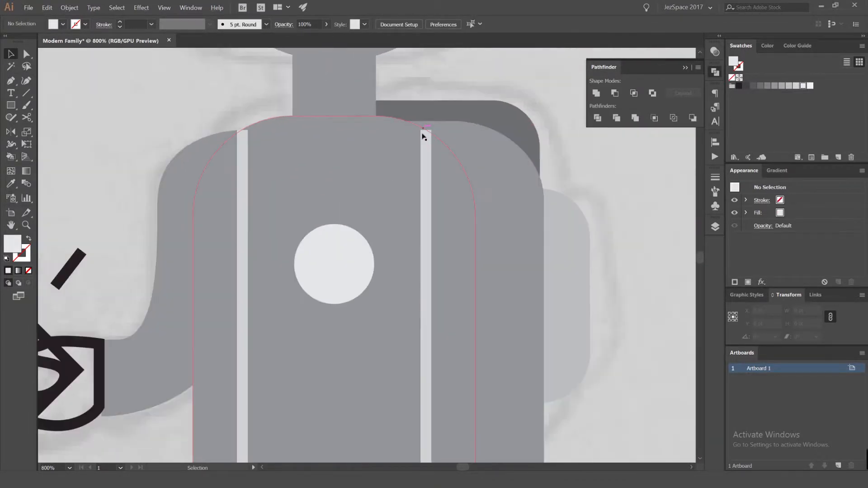
pyautogui.click(424, 132)
pyautogui.scroll(2, 425, 132)
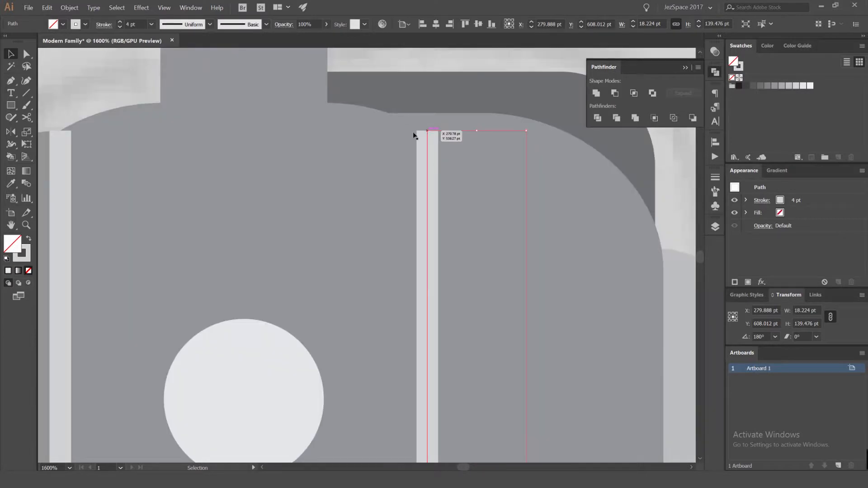
pyautogui.scroll(-4, 424, 145)
pyautogui.moveTo(362, 153); pyautogui.dragTo(316, 127)
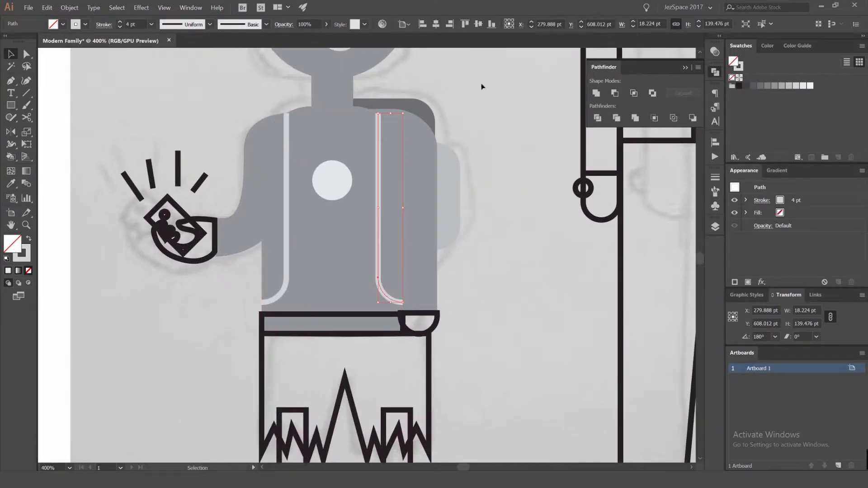
# Convert the outlined hem band below the torso into a solid fill slightly lighter than the torso
pyautogui.scroll(-2, 443, 144)
pyautogui.moveTo(427, 199); pyautogui.dragTo(418, 153)
pyautogui.click(448, 181)
pyautogui.scroll(2, 398, 193)
pyautogui.click(394, 170)
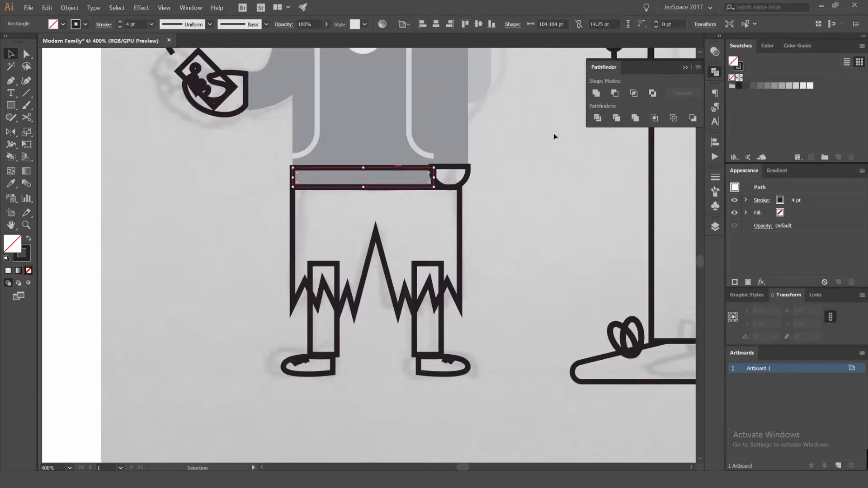
pyautogui.hotkey('shift', 'x')
pyautogui.click(769, 86)
# Swap the ragged shorts' outline for a solid fill
pyautogui.click(490, 223)
pyautogui.click(457, 221)
pyautogui.hotkey('shift', 'x')
pyautogui.click(497, 181)
pyautogui.click(420, 178)
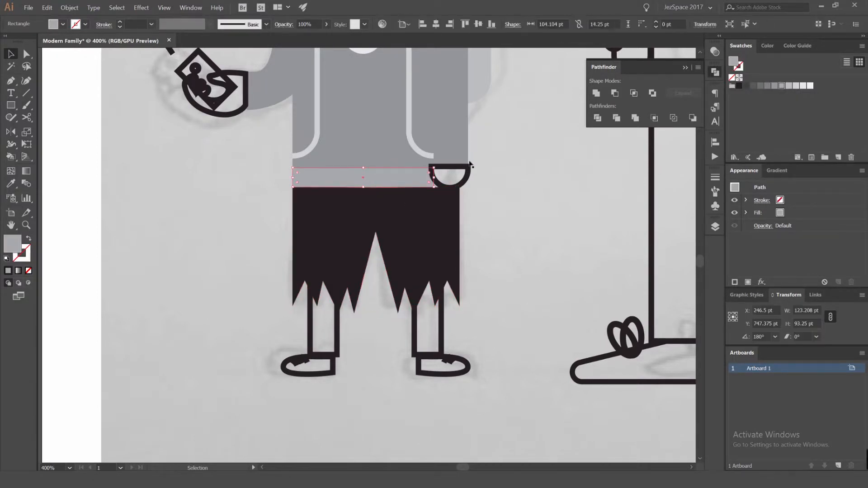
pyautogui.click(767, 86)
pyautogui.hotkey('ctrl', 'z')
# Give the ragged shorts the torso's mid-grey fill by sampling it with the Eyedropper
pyautogui.click(502, 229)
pyautogui.click(454, 223)
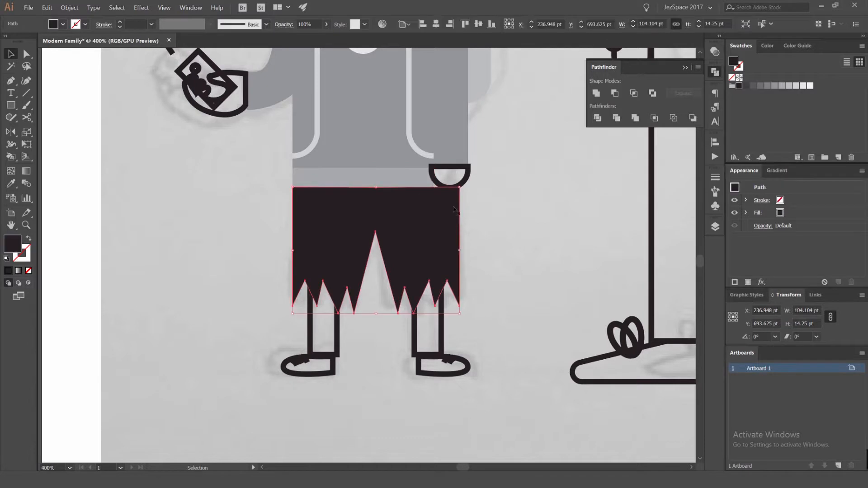
pyautogui.press('u')
pyautogui.click(464, 129)
pyautogui.hotkey('ctrl', 'z')
pyautogui.press('i')
pyautogui.click(400, 120)
pyautogui.press('v')
pyautogui.click(547, 171)
# Send the legs and shoes behind the shorts and swap the outlines of both legs for solid fills
pyautogui.click(443, 313)
pyautogui.moveTo(481, 335); pyautogui.dragTo(294, 394)
pyautogui.hotkey('ctrl', 'shift', '[')
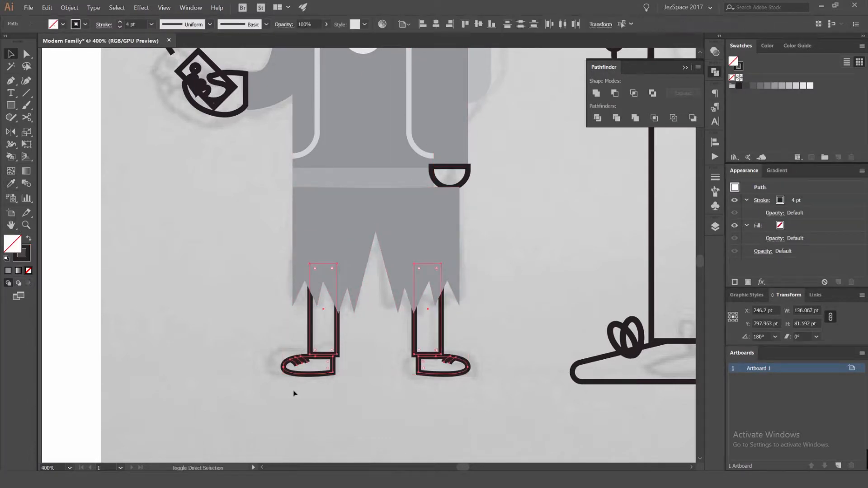
pyautogui.moveTo(291, 338); pyautogui.dragTo(508, 315)
pyautogui.hotkey('shift', 'x')
pyautogui.click(508, 316)
# Match the fill of both legs to the neck's grey with the Eyedropper
pyautogui.click(428, 327)
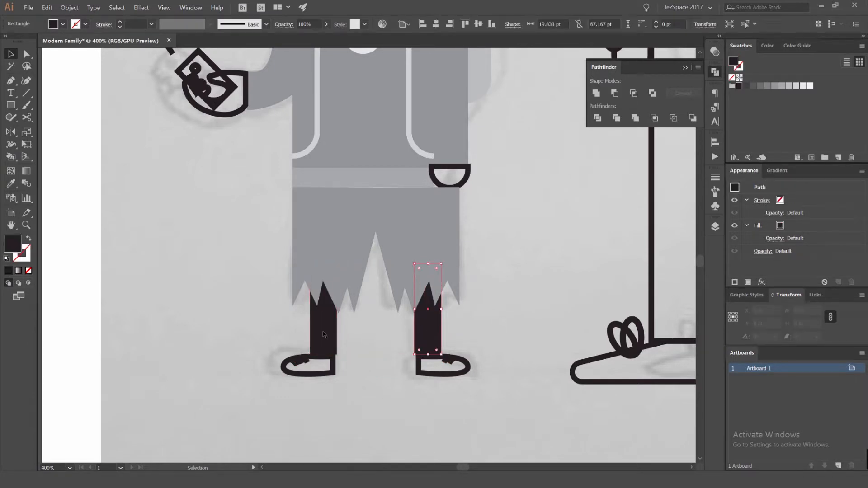
pyautogui.keyDown('shift'); pyautogui.click(324, 326); pyautogui.keyUp('shift')
pyautogui.scroll(-2, 372, 316)
pyautogui.moveTo(420, 285); pyautogui.dragTo(459, 272)
pyautogui.scroll(1, 434, 267)
pyautogui.press('i')
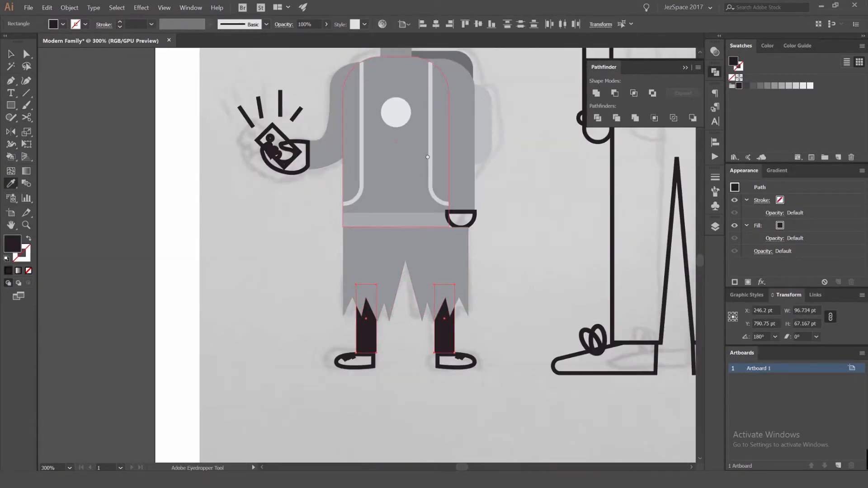
pyautogui.moveTo(431, 111); pyautogui.dragTo(418, 215)
pyautogui.click(388, 149)
pyautogui.press('v')
# Fill the neck and both legs together with a light grey, keeping their stacking order
pyautogui.click(424, 148)
pyautogui.click(385, 150)
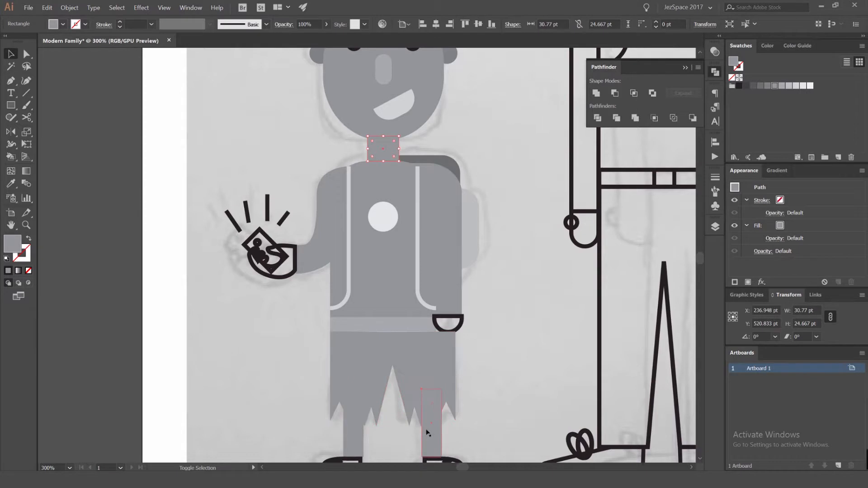
pyautogui.keyDown('shift'); pyautogui.click(428, 417); pyautogui.keyUp('shift')
pyautogui.click(789, 86)
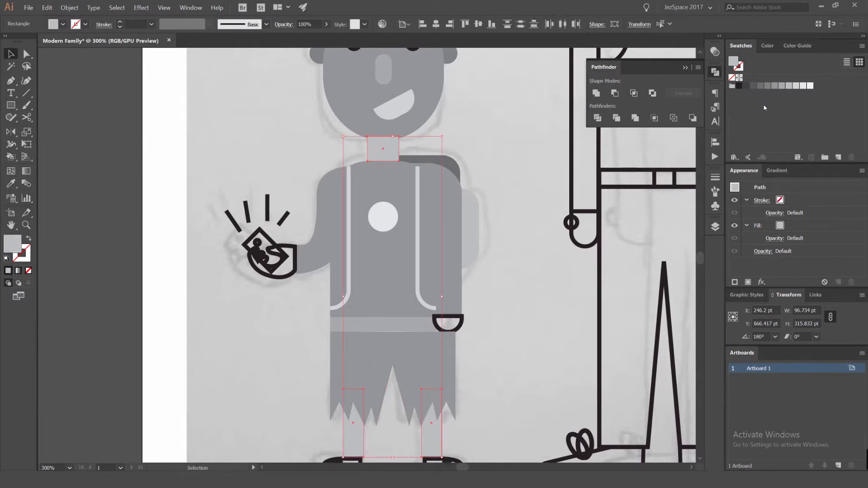
pyautogui.click(795, 86)
pyautogui.hotkey('ctrl', 'shift', '[')
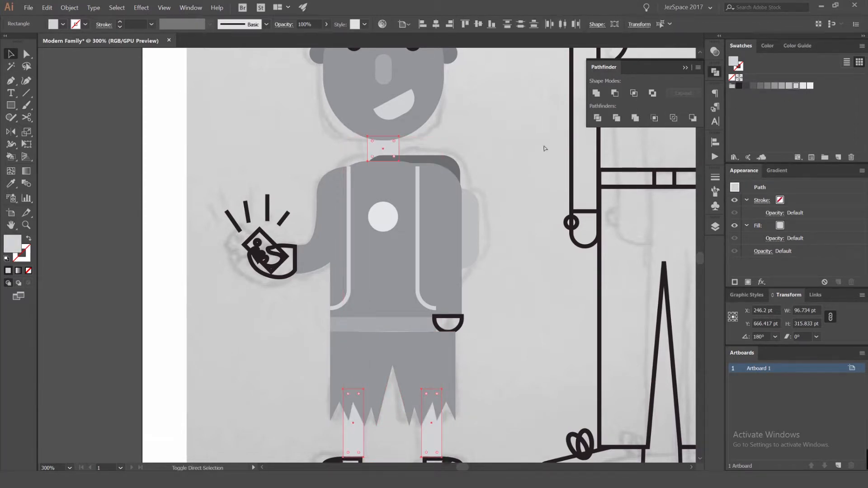
pyautogui.hotkey('ctrl', 'z')
# Hide the Sketch layer
pyautogui.scroll(-2, 490, 133)
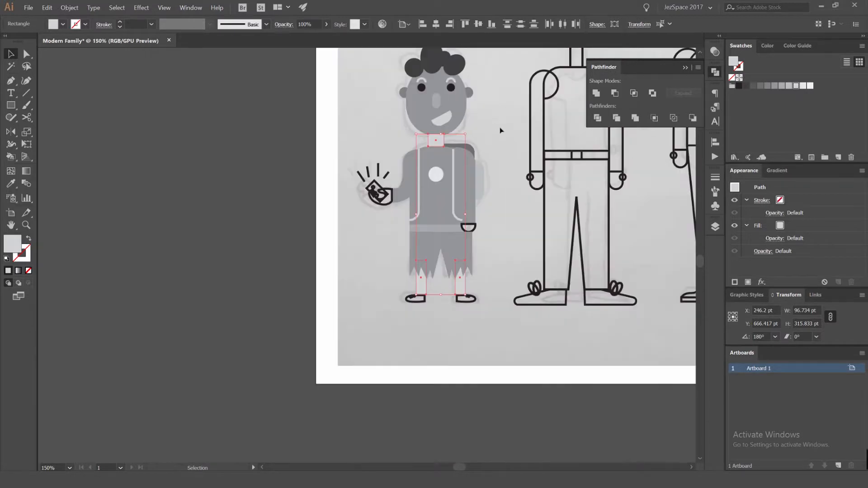
pyautogui.click(501, 131)
pyautogui.moveTo(500, 131); pyautogui.dragTo(436, 140)
pyautogui.click(715, 226)
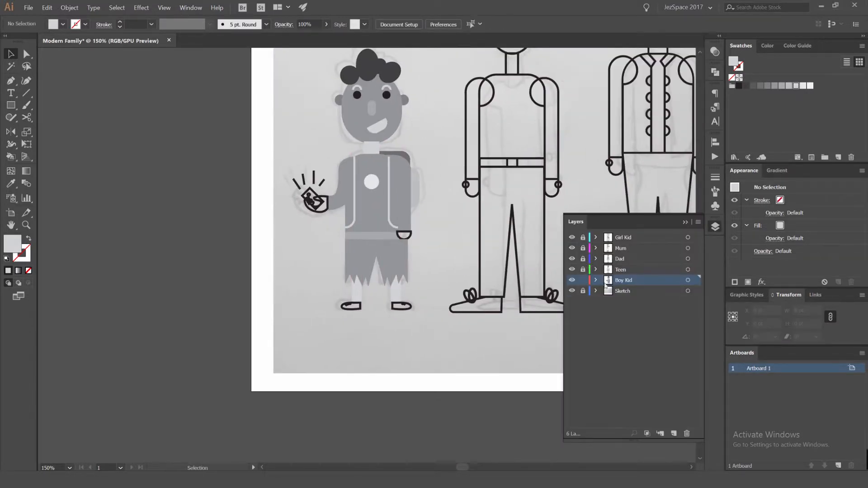
pyautogui.click(572, 292)
pyautogui.click(718, 227)
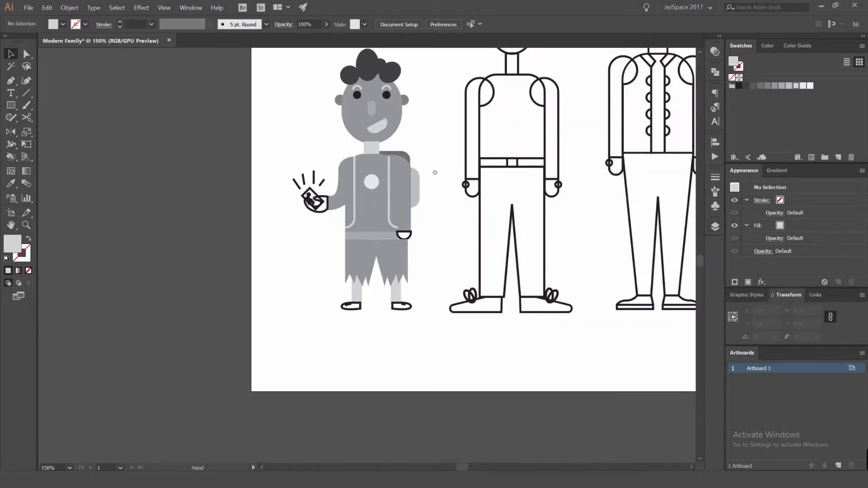
# Delete the stray middle anchor point on the shorts' top edge to straighten it against the hem band
pyautogui.scroll(4, 380, 203)
pyautogui.click(414, 304)
pyautogui.scroll(1, 416, 285)
pyautogui.moveTo(459, 269); pyautogui.dragTo(511, 271)
pyautogui.hotkey('ctrl', 'shift', 'a')
pyautogui.click(362, 303)
pyautogui.scroll(1, 355, 296)
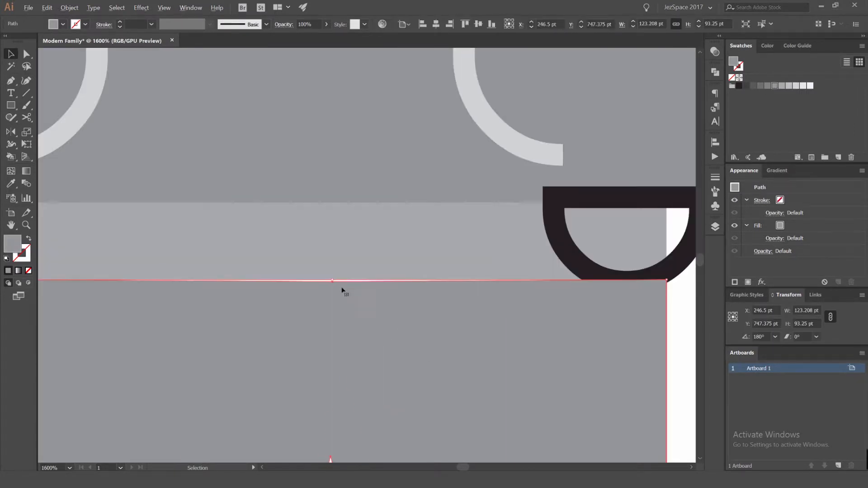
pyautogui.press('a')
pyautogui.moveTo(332, 282); pyautogui.dragTo(332, 273)
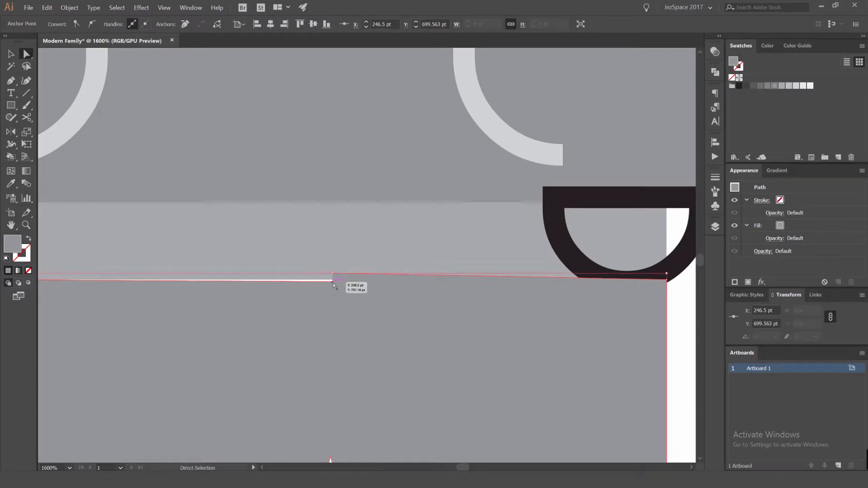
pyautogui.moveTo(333, 284); pyautogui.dragTo(332, 283)
pyautogui.press('Delete')
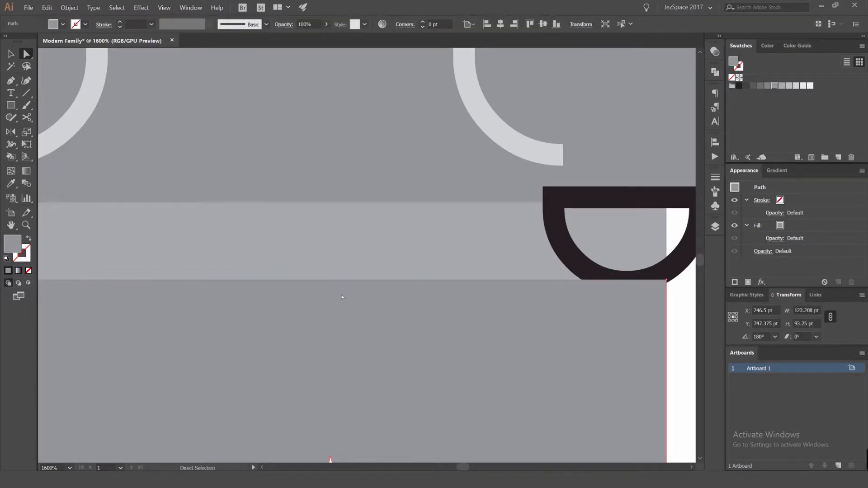
# Convert the outlines of both shoes into solid black fills without a stroke
pyautogui.scroll(-5, 342, 296)
pyautogui.click(429, 315)
pyautogui.moveTo(429, 276); pyautogui.dragTo(450, 173)
pyautogui.scroll(2, 397, 318)
pyautogui.click(428, 337)
pyautogui.hotkey('shift', 'x')
pyautogui.click(258, 333)
pyautogui.hotkey('shift', 'x')
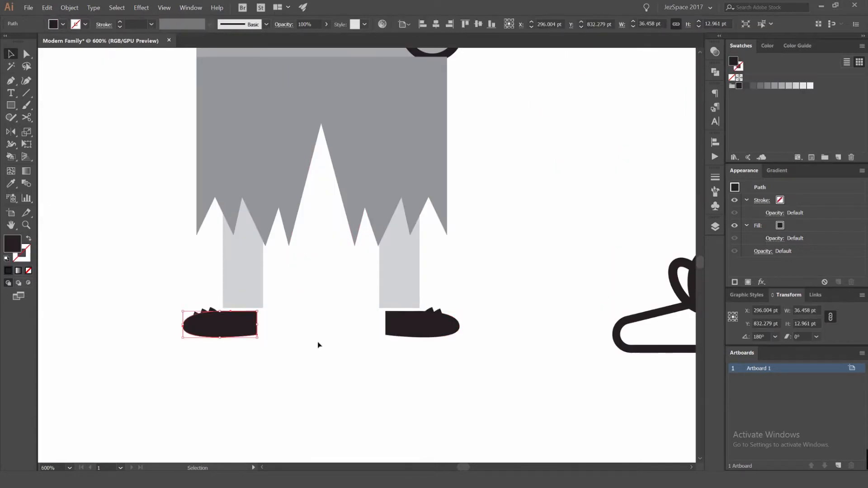
# Try a near-white stroke on the three laces of the left shoe, and undo it
pyautogui.click(296, 343)
pyautogui.moveTo(199, 352); pyautogui.dragTo(176, 357)
pyautogui.click(260, 364)
pyautogui.scroll(2, 225, 327)
pyautogui.click(209, 315)
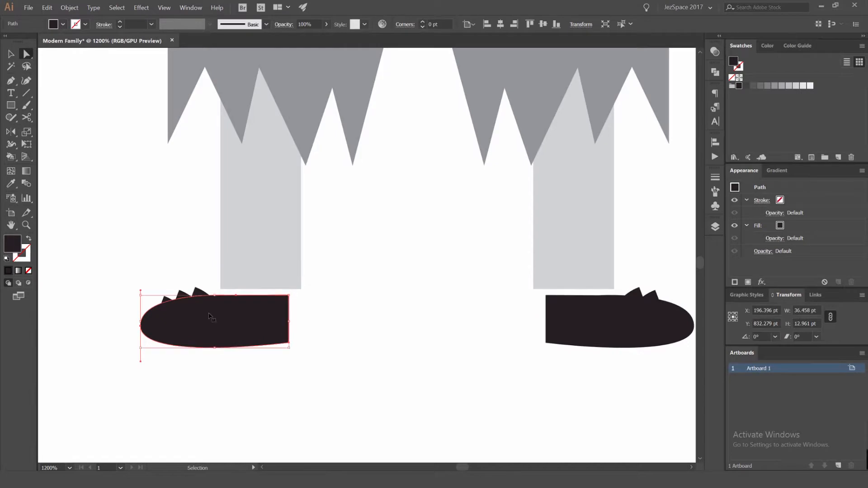
pyautogui.click(209, 312)
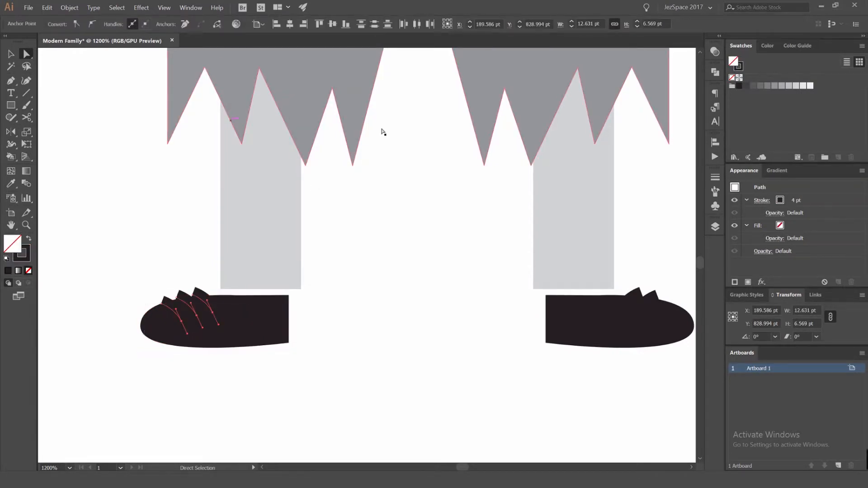
pyautogui.hotkey('shift', 'x')
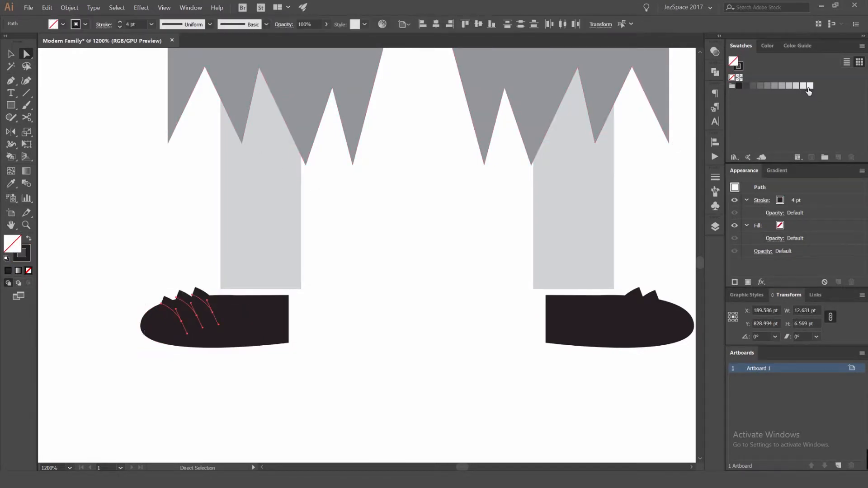
pyautogui.click(804, 87)
pyautogui.click(343, 280)
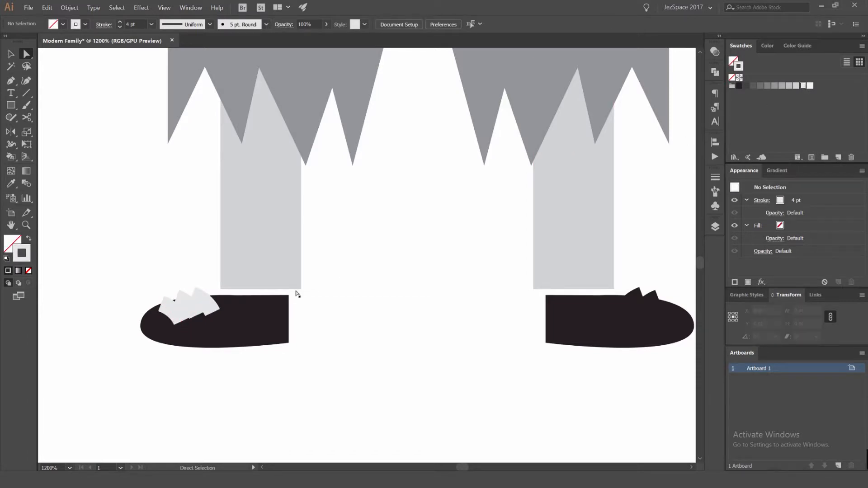
pyautogui.hotkey('ctrl', 'z')
pyautogui.hotkey('ctrl', 'z')
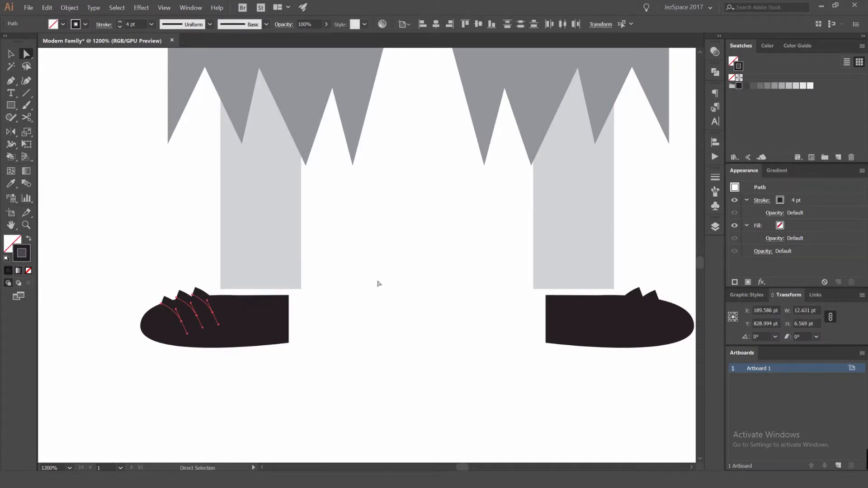
# Nudge both shoes upward so they meet the bottoms of the legs
pyautogui.click(367, 284)
pyautogui.scroll(-3, 370, 291)
pyautogui.press('v')
pyautogui.moveTo(493, 296); pyautogui.dragTo(288, 320)
pyautogui.press('Up')
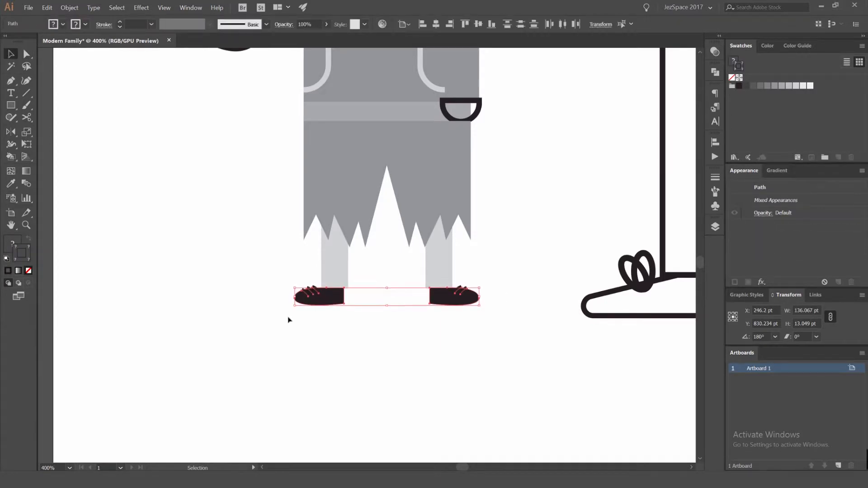
pyautogui.scroll(-1, 484, 244)
pyautogui.scroll(5, 448, 289)
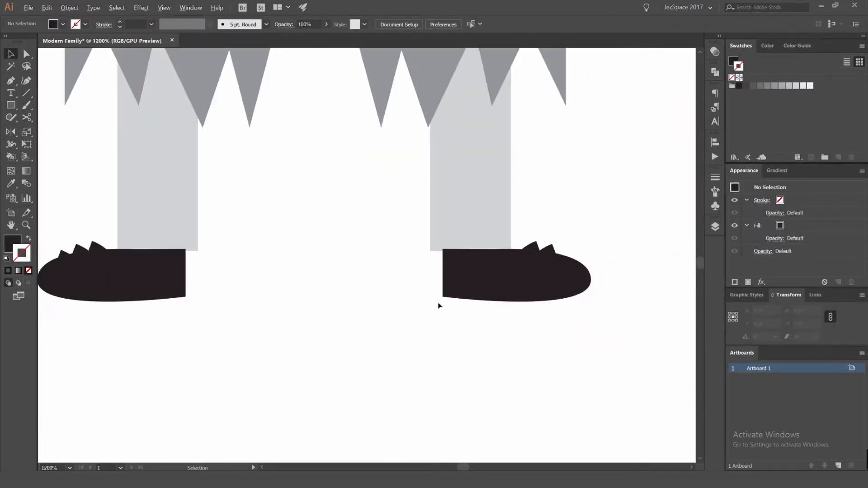
# Try nudging the shoe under the lowered arm's side inward, and undo it
pyautogui.click(486, 294)
pyautogui.hotkey('shift', 'Left')
pyautogui.hotkey('ctrl', 'z')
pyautogui.click(630, 231)
pyautogui.scroll(-5, 629, 231)
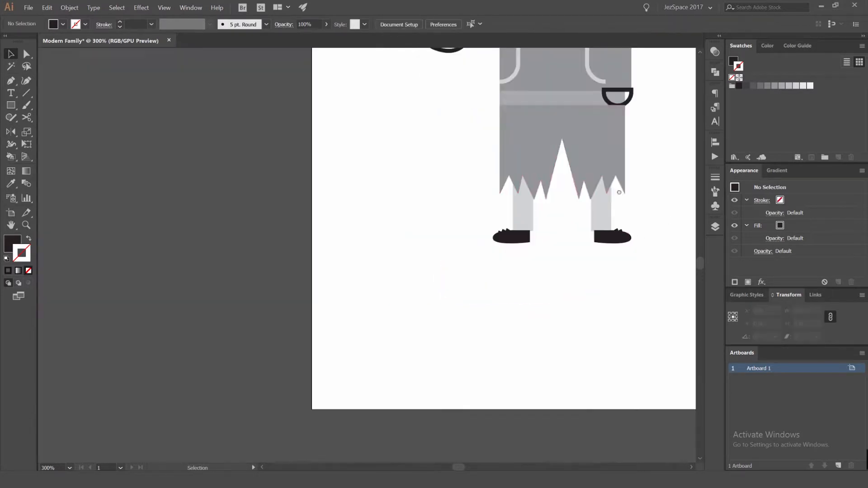
# Replace the lowered hand's outline with a solid light grey fill sampled from the neck
pyautogui.moveTo(622, 195); pyautogui.dragTo(392, 315)
pyautogui.scroll(1, 405, 224)
pyautogui.click(400, 214)
pyautogui.moveTo(302, 158); pyautogui.dragTo(325, 204)
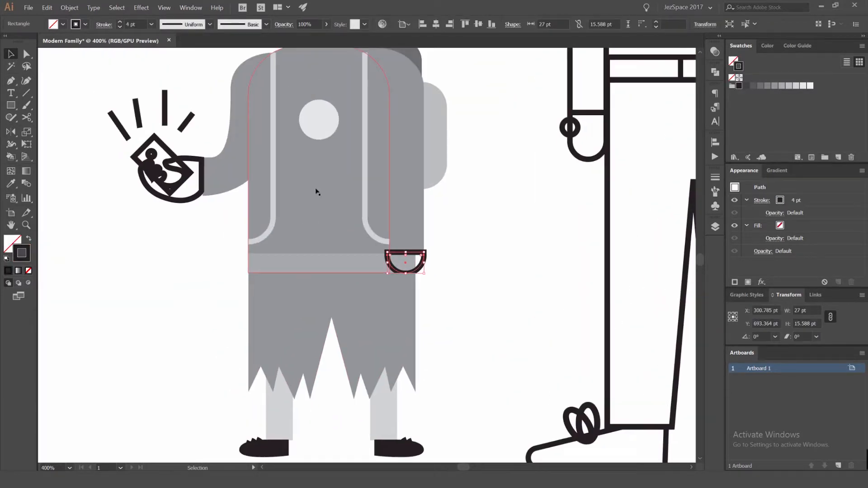
pyautogui.moveTo(323, 234); pyautogui.dragTo(330, 333)
pyautogui.press('i')
pyautogui.click(332, 130)
pyautogui.press('v')
# Convert the outline of the raised hand into a solid fill and match it to the light grey skin tone
pyautogui.click(203, 297)
pyautogui.hotkey('shift', 'x')
pyautogui.click(342, 125)
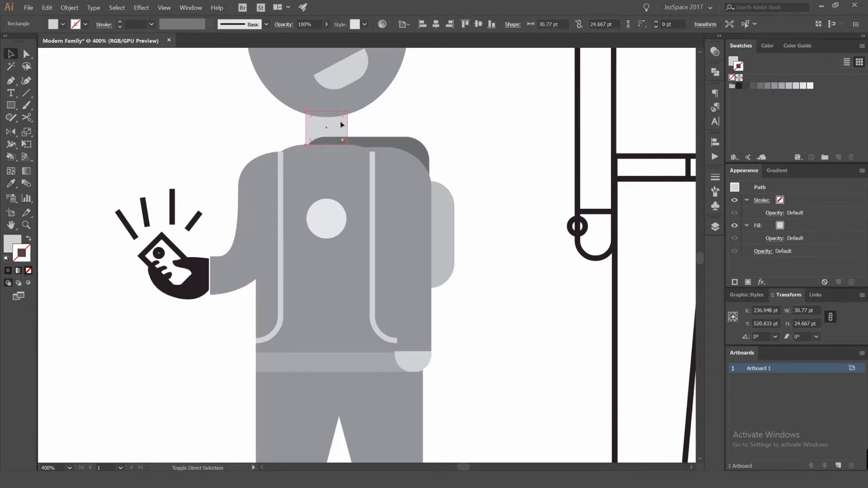
pyautogui.click(421, 113)
pyautogui.scroll(2, 173, 298)
pyautogui.click(222, 265)
pyautogui.scroll(-2, 222, 264)
pyautogui.press('i')
pyautogui.click(438, 341)
pyautogui.press('v')
pyautogui.click(514, 306)
# Move the raised hand and phone toward the sleeve until they overlap its end, and send the hand to the back
pyautogui.scroll(3, 197, 266)
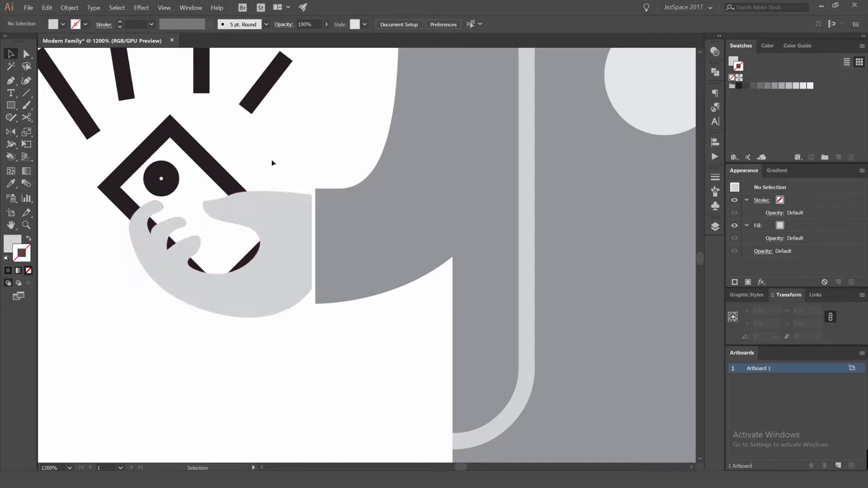
pyautogui.moveTo(274, 163); pyautogui.dragTo(229, 208)
pyautogui.moveTo(278, 235); pyautogui.dragTo(288, 235)
pyautogui.click(286, 159)
pyautogui.click(299, 204)
pyautogui.hotkey('ctrl', 'shift', '[')
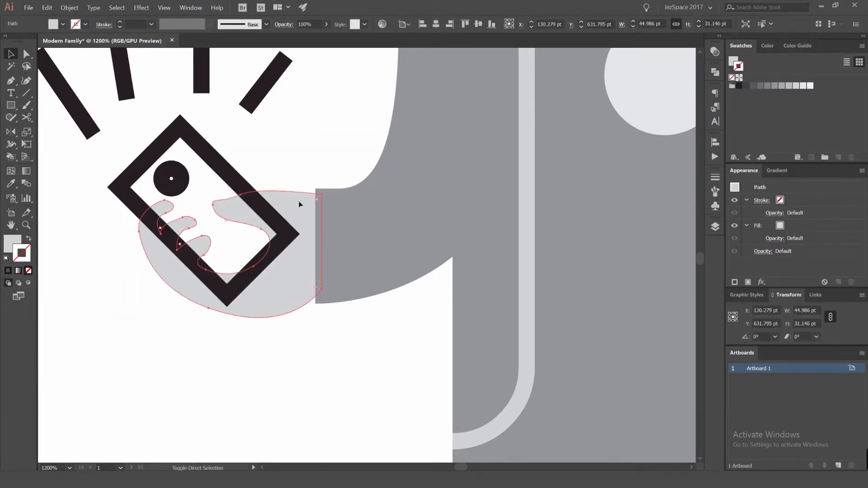
# Send the phone group behind the hand and swap its outline for a solid black fill
pyautogui.click(283, 168)
pyautogui.click(236, 175)
pyautogui.hotkey('ctrl', 'shift', '[')
pyautogui.hotkey('shift', 'x')
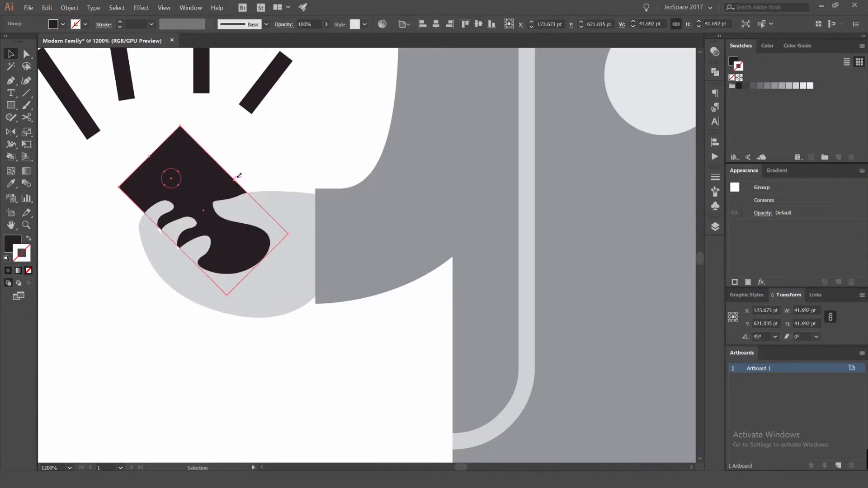
# Try a white fill on the small lens circle of the phone
pyautogui.press('a')
pyautogui.click(171, 168)
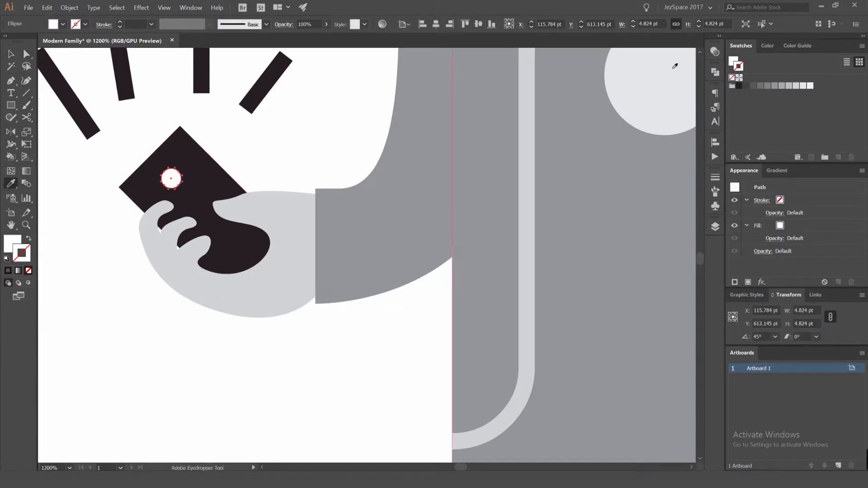
pyautogui.press('v')
pyautogui.click(285, 134)
# Review the filled boy character as a whole beside the outlined family members
pyautogui.hotkey('ctrl', '-')
pyautogui.hotkey('ctrl', '-')
pyautogui.hotkey('ctrl', '-')
pyautogui.hotkey('ctrl', '-')
pyautogui.hotkey('ctrl', '-')
pyautogui.hotkey('ctrl', '-')
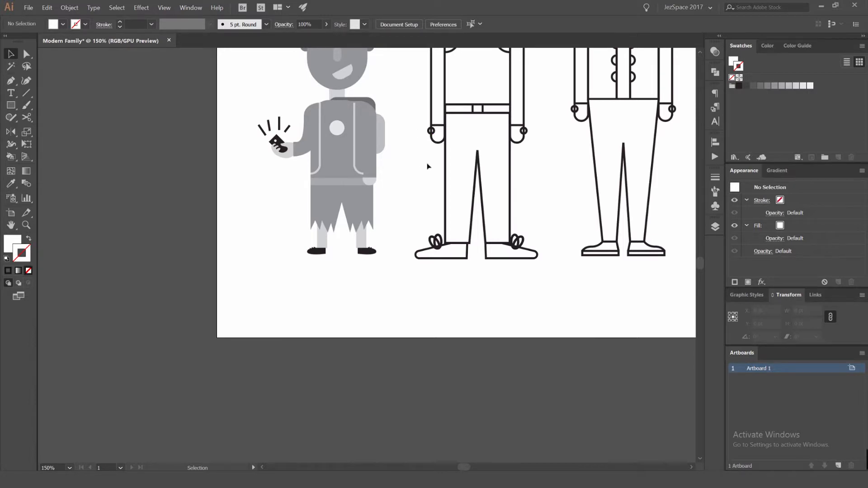
pyautogui.hotkey('ctrl', '-')
pyautogui.hotkey('ctrl', '-')
pyautogui.moveTo(418, 121); pyautogui.dragTo(353, 147)
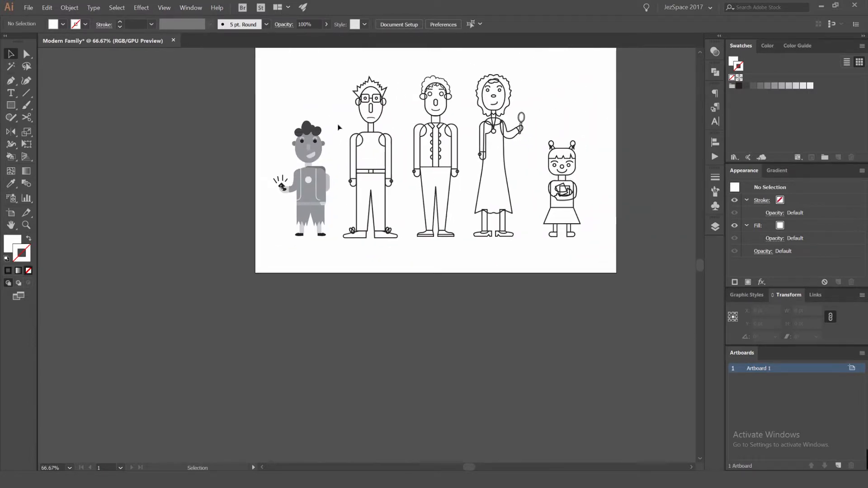
pyautogui.scroll(4, 336, 122)
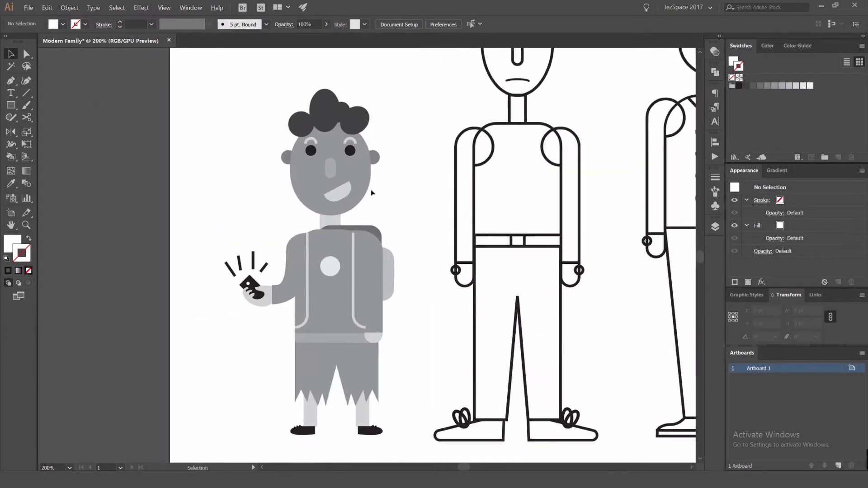
# Undo the white fill on the phone's lens circle
pyautogui.click(312, 181)
pyautogui.hotkey('ctrl', 'z')
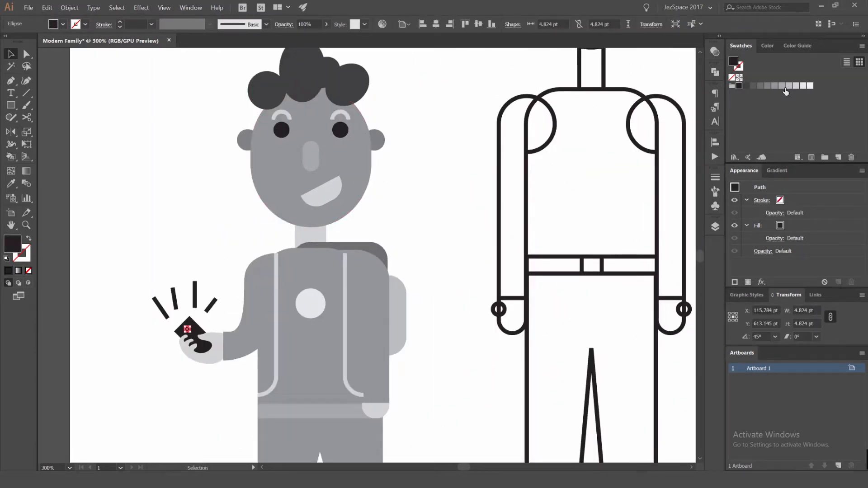
pyautogui.hotkey('ctrl', 'z')
pyautogui.hotkey('ctrl', 'shift', 'z')
pyautogui.hotkey('ctrl', 'shift', 'z')
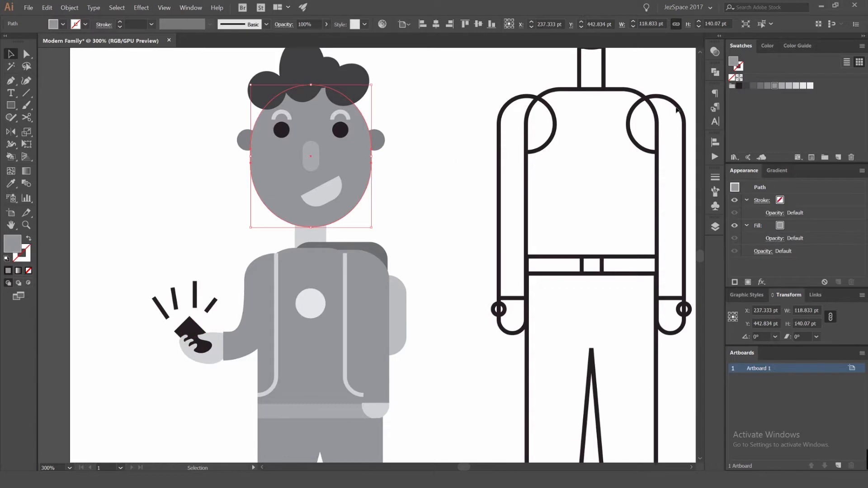
# Fill the face with a light grey and the mouth with a paler grey
pyautogui.click(796, 86)
pyautogui.hotkey('ctrl', 'alt', ']')
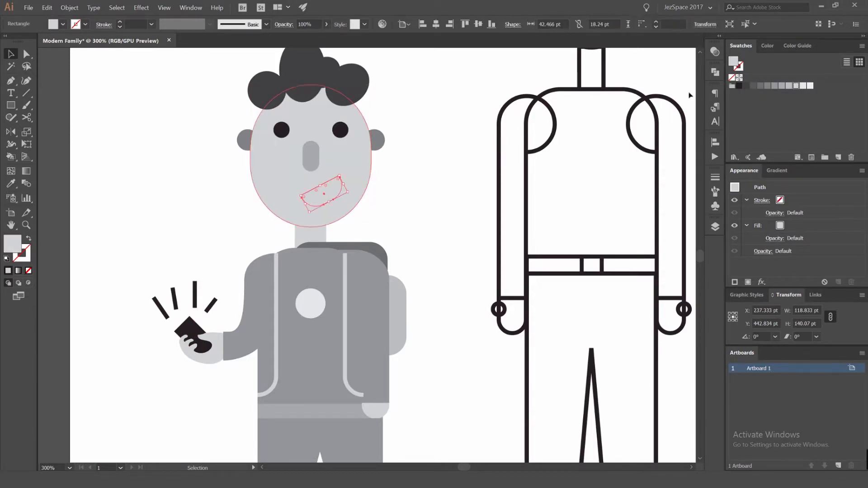
pyautogui.click(437, 134)
pyautogui.scroll(-5, 442, 142)
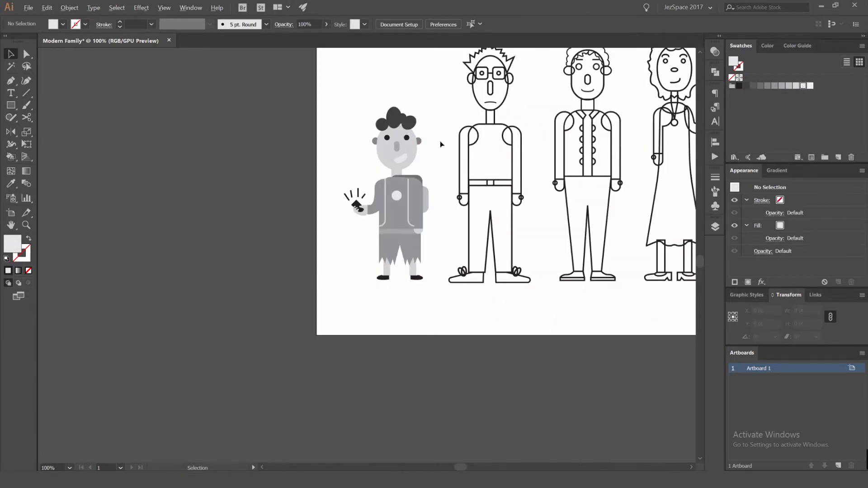
# Fill the boy's neck with a grey slightly darker than the face
pyautogui.scroll(6, 441, 142)
pyautogui.click(378, 174)
pyautogui.hotkey('ctrl', 'alt', '[')
pyautogui.click(489, 175)
pyautogui.scroll(-5, 489, 175)
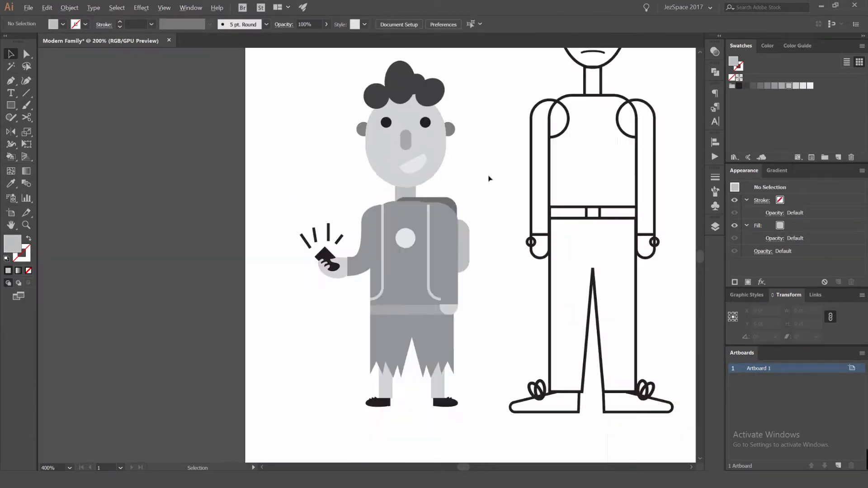
# Move the backpack body and its pocket outward together so they stick out past the lowered arm's sleeve
pyautogui.moveTo(489, 175); pyautogui.dragTo(379, 179)
pyautogui.scroll(1, 426, 153)
pyautogui.scroll(3, 426, 154)
pyautogui.scroll(-2, 470, 177)
pyautogui.scroll(2, 348, 204)
pyautogui.moveTo(309, 206); pyautogui.dragTo(339, 171)
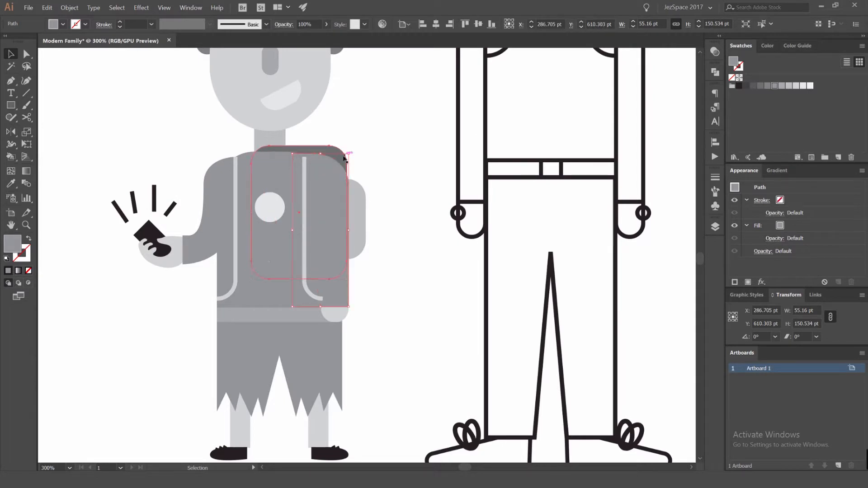
pyautogui.scroll(2, 364, 193)
pyautogui.keyDown('shift'); pyautogui.click(350, 215); pyautogui.keyUp('shift')
pyautogui.moveTo(368, 234); pyautogui.dragTo(399, 233)
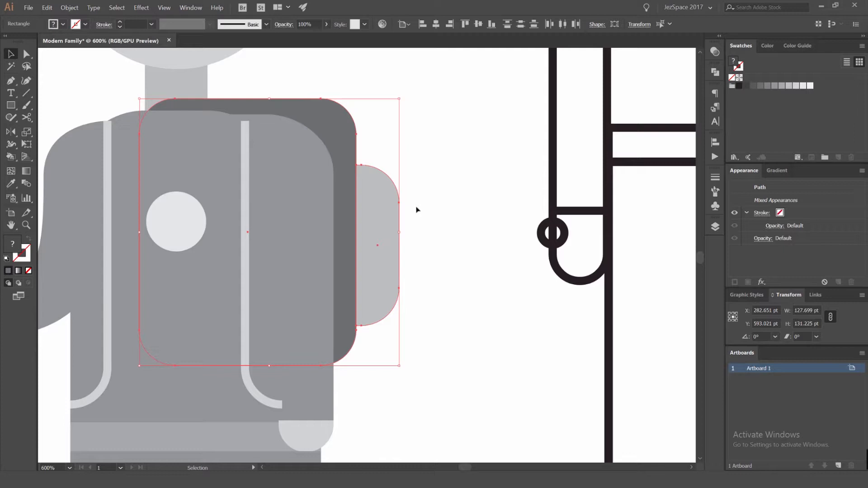
pyautogui.click(450, 178)
pyautogui.scroll(-5, 450, 178)
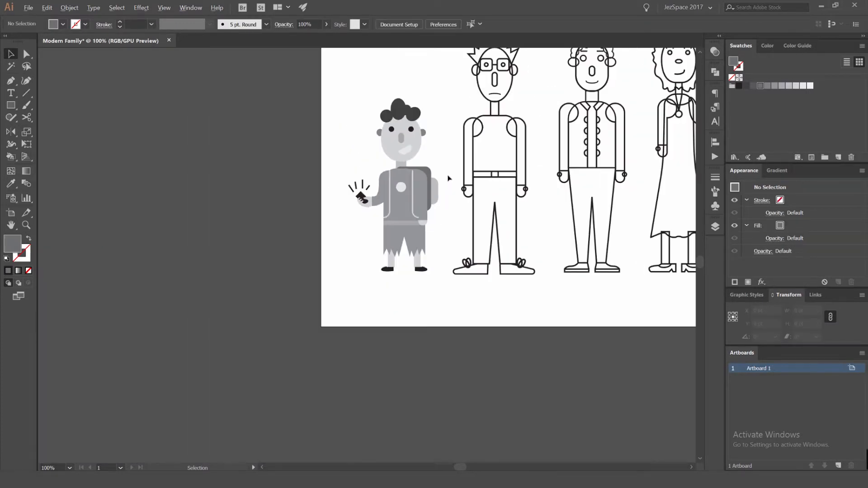
# Widen the backpack body to about 140 pt, extending it behind the shoulder of the raised arm
pyautogui.scroll(3, 448, 173)
pyautogui.click(339, 171)
pyautogui.moveTo(254, 230)
pyautogui.mouseDown()
pyautogui.moveTo(242, 232)
pyautogui.moveTo(268, 222)
pyautogui.mouseUp()
pyautogui.click(391, 158)
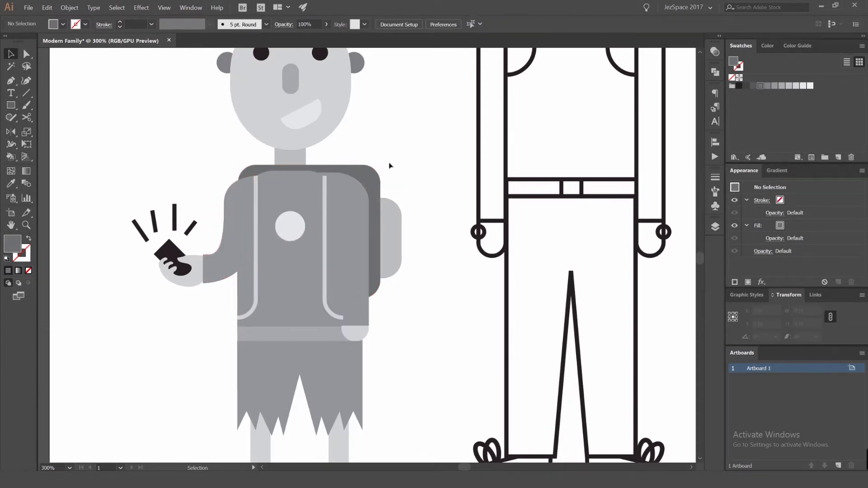
pyautogui.scroll(-4, 389, 166)
pyautogui.scroll(4, 383, 165)
# Try narrowing the backpack body from its pocket side, and undo it
pyautogui.click(381, 172)
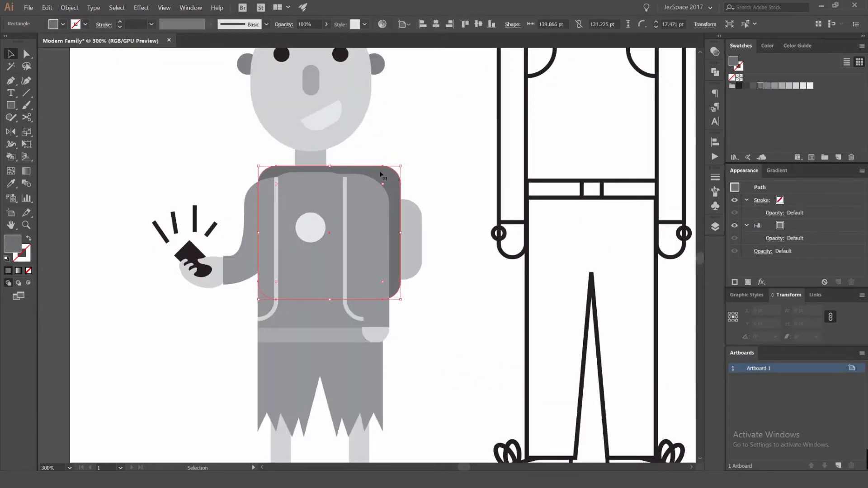
pyautogui.press('ctrl')
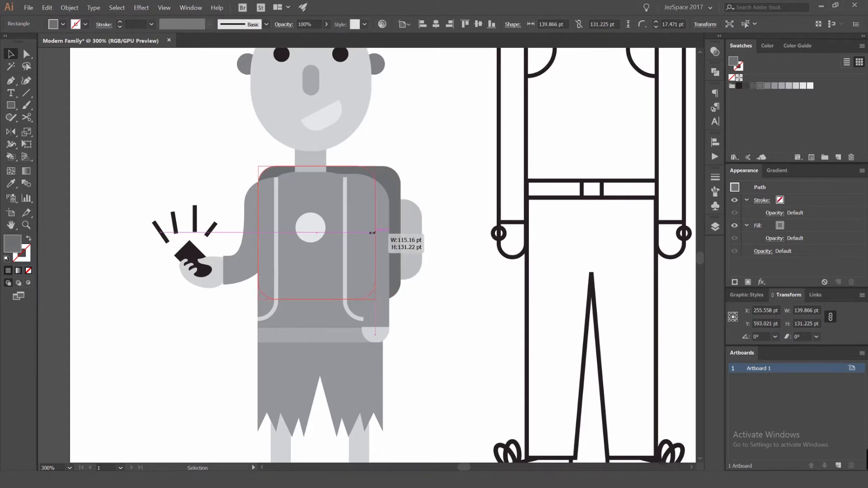
pyautogui.moveTo(373, 233); pyautogui.dragTo(368, 233)
pyautogui.click(427, 175)
pyautogui.scroll(-2, 417, 171)
pyautogui.hotkey('ctrl', 'z')
pyautogui.click(419, 158)
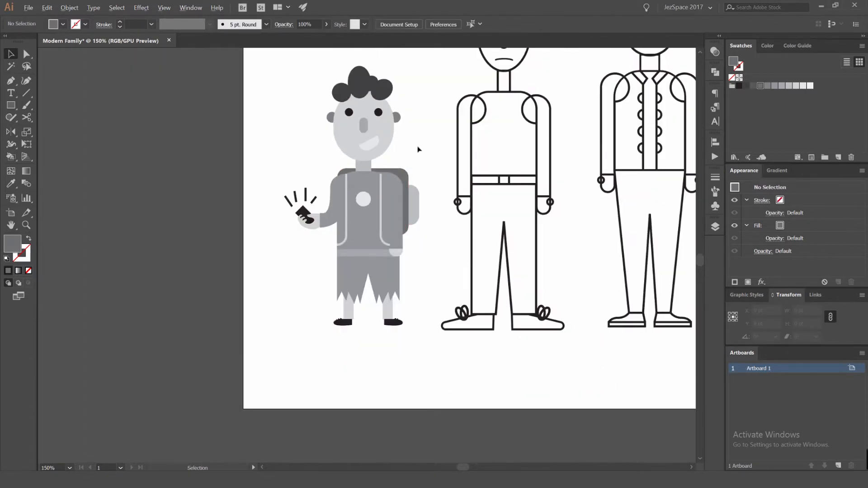
# Open the list of layers and look over the whole artboard and the boy's phone
pyautogui.scroll(-1, 418, 149)
pyautogui.moveTo(419, 149); pyautogui.dragTo(365, 223)
pyautogui.scroll(1, 408, 135)
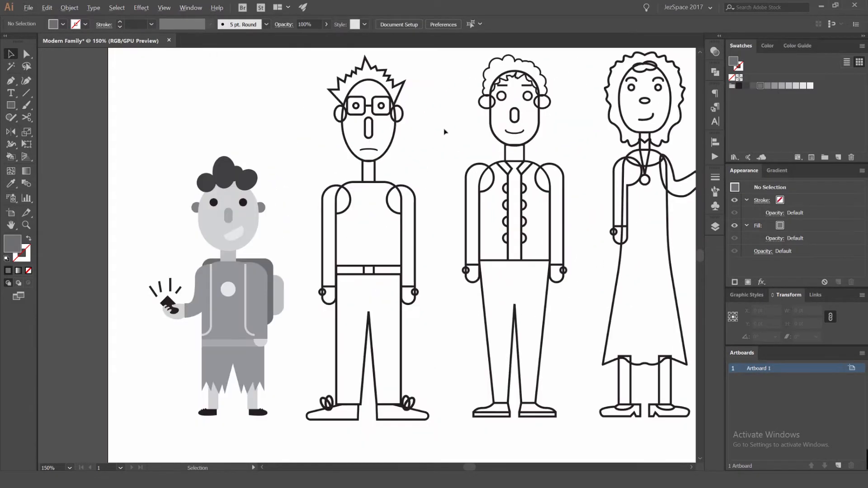
pyautogui.click(715, 227)
pyautogui.scroll(-3, 364, 194)
pyautogui.scroll(5, 363, 193)
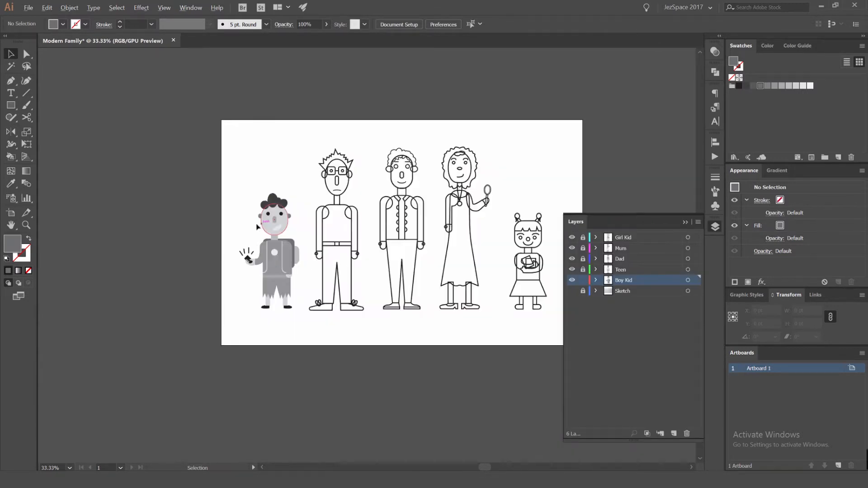
pyautogui.moveTo(363, 193); pyautogui.dragTo(379, 153)
pyautogui.scroll(3, 284, 260)
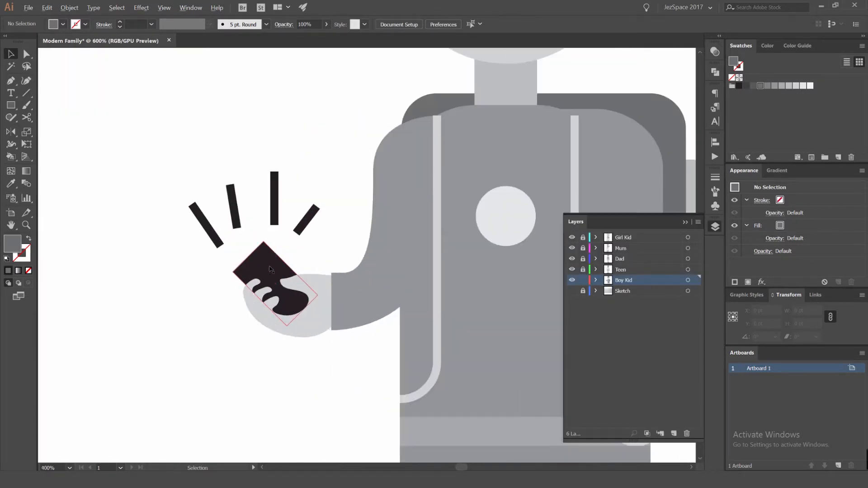
# Change the phone's fill from black to dark grey
pyautogui.click(274, 269)
pyautogui.click(761, 86)
pyautogui.click(298, 250)
# Fill only the phone's lens circle with a lighter mid grey
pyautogui.scroll(3, 299, 251)
pyautogui.press('a')
pyautogui.click(199, 290)
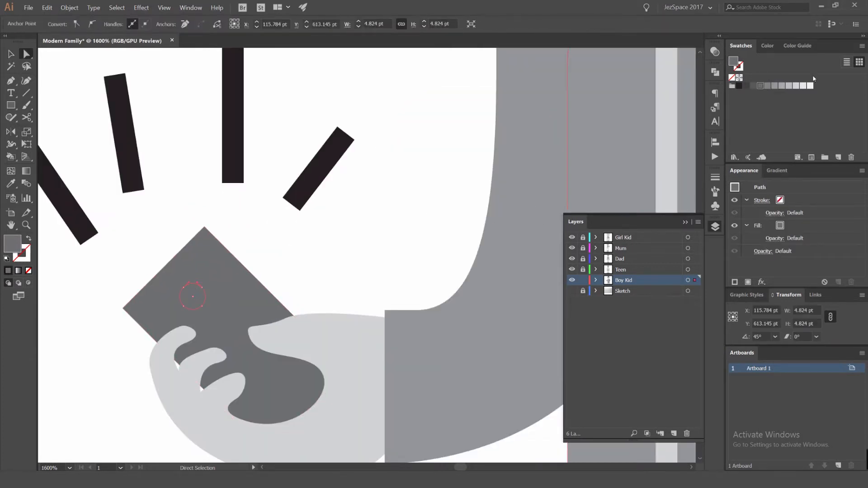
pyautogui.click(402, 184)
pyautogui.scroll(-6, 406, 178)
pyautogui.moveTo(406, 177); pyautogui.dragTo(352, 207)
pyautogui.scroll(3, 334, 194)
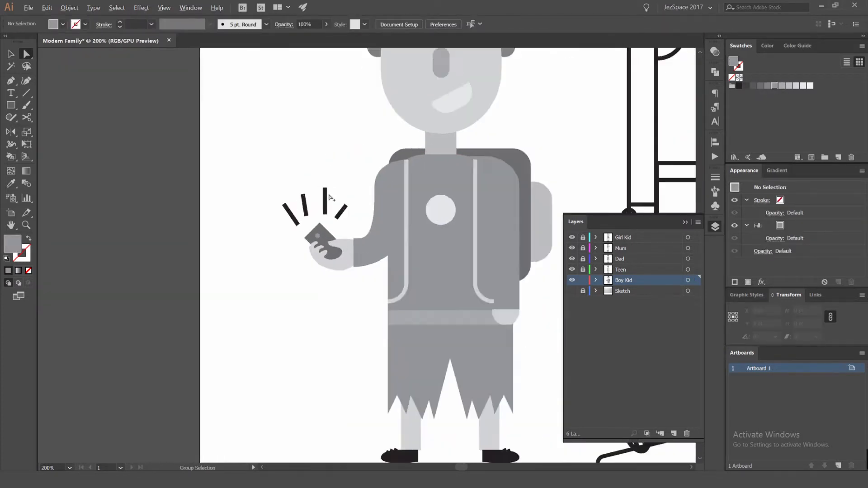
# Change the stroke of the four flash lines above the phone to dark grey
pyautogui.press('v')
pyautogui.click(320, 197)
pyautogui.click(754, 86)
pyautogui.click(386, 113)
pyautogui.scroll(-4, 386, 112)
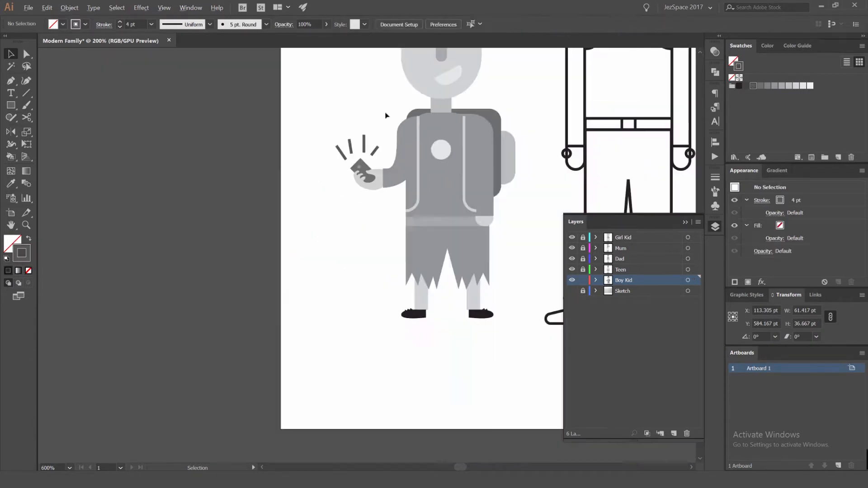
pyautogui.moveTo(384, 111); pyautogui.dragTo(325, 137)
pyautogui.scroll(4, 393, 296)
pyautogui.click(394, 289)
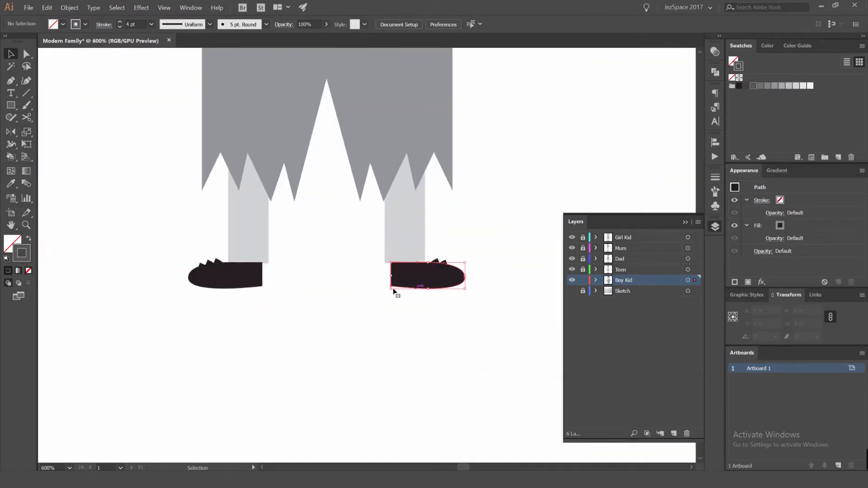
pyautogui.scroll(-6, 407, 281)
pyautogui.click(505, 194)
pyautogui.scroll(3, 505, 195)
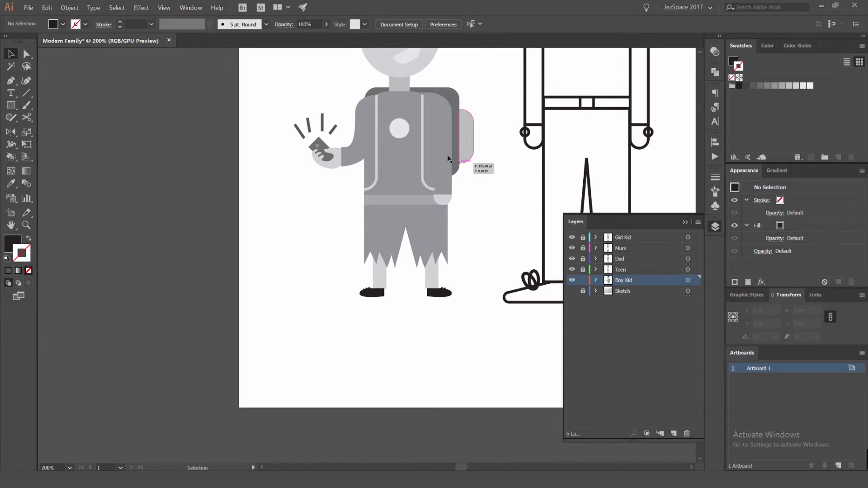
# Try darker greys on the shirt's torso and settle on a fill one shade lighter than the sleeves
pyautogui.moveTo(484, 199); pyautogui.dragTo(453, 236)
pyautogui.scroll(3, 372, 175)
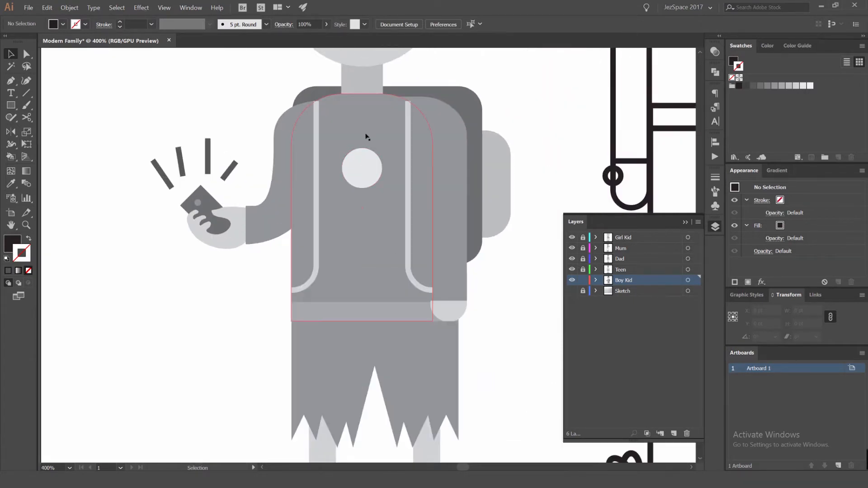
pyautogui.click(368, 128)
pyautogui.click(767, 87)
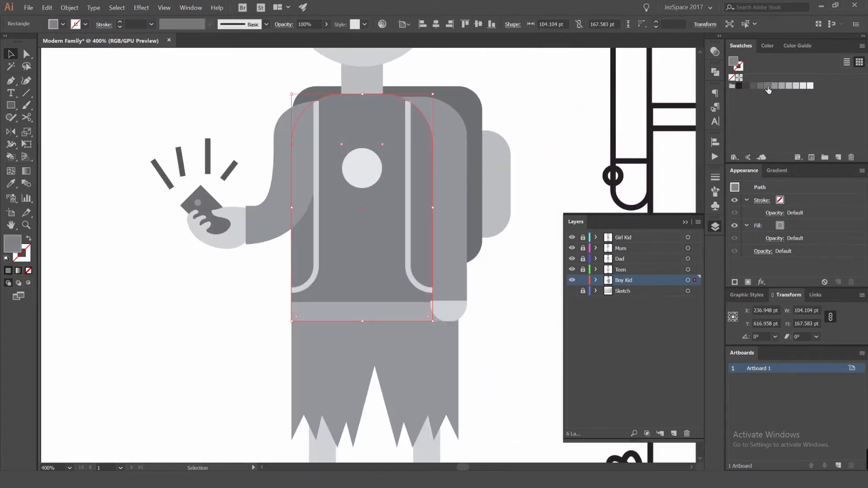
pyautogui.click(775, 86)
pyautogui.click(782, 86)
# Try to line up the inner edge of the boy's lowered hand with the edge of the sleeve
pyautogui.click(460, 129)
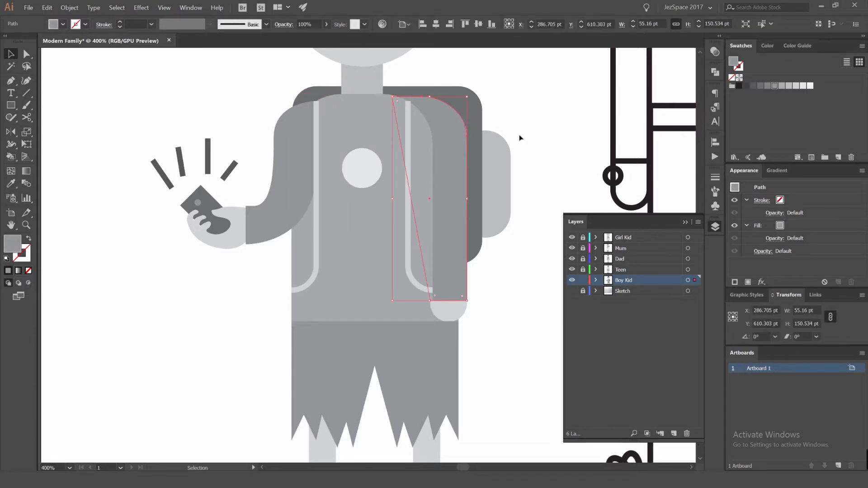
pyautogui.click(554, 84)
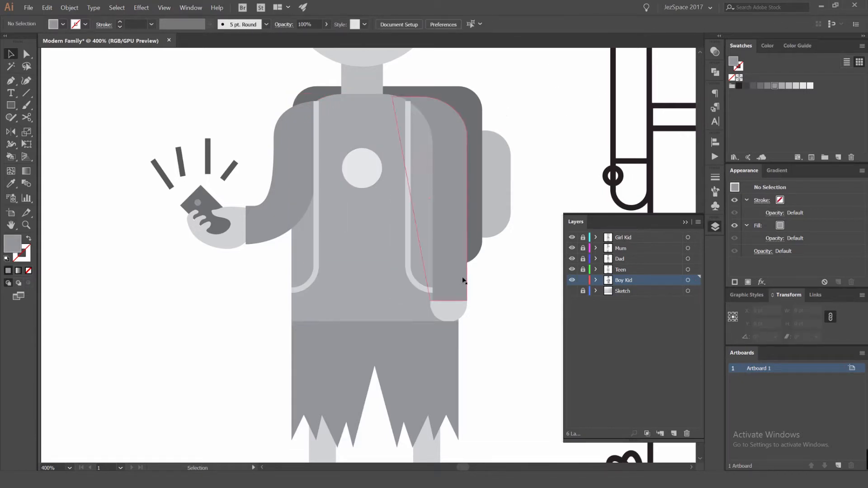
pyautogui.scroll(4, 463, 281)
pyautogui.click(394, 300)
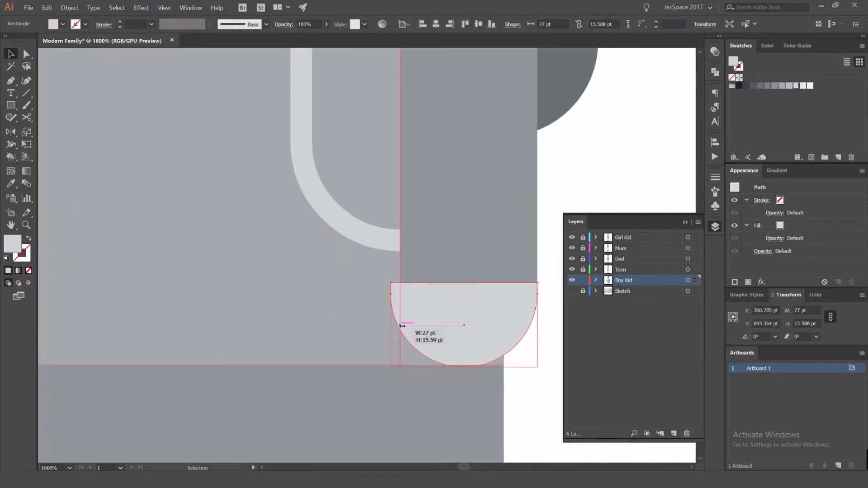
pyautogui.scroll(-5, 402, 326)
pyautogui.click(496, 256)
# Examine the boy's overall grey tones beside the outlined family characters
pyautogui.scroll(-2, 496, 256)
pyautogui.moveTo(496, 256); pyautogui.dragTo(402, 237)
pyautogui.moveTo(370, 139); pyautogui.dragTo(373, 173)
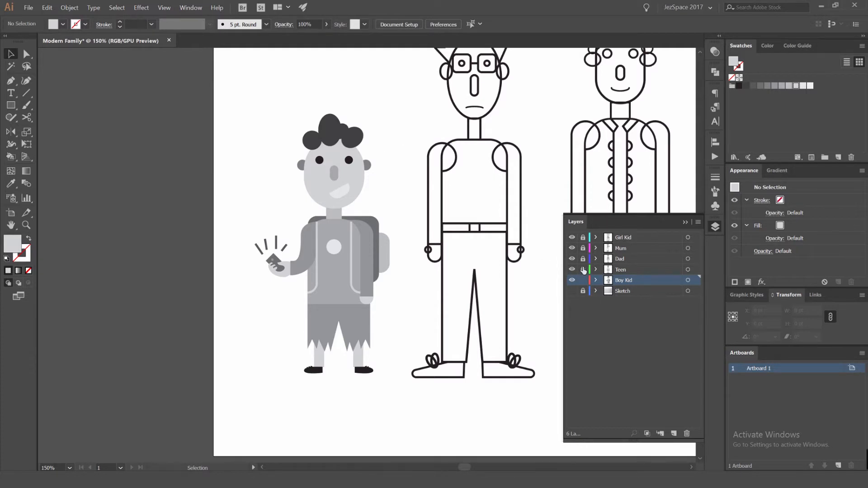
pyautogui.scroll(-2, 514, 190)
pyautogui.moveTo(465, 142); pyautogui.dragTo(340, 138)
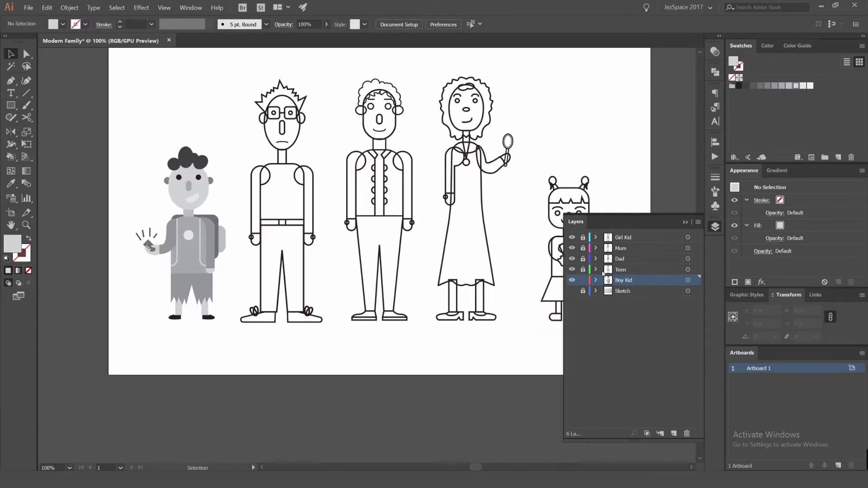
pyautogui.hscroll(-4, 335, 212)
pyautogui.scroll(2, 339, 179)
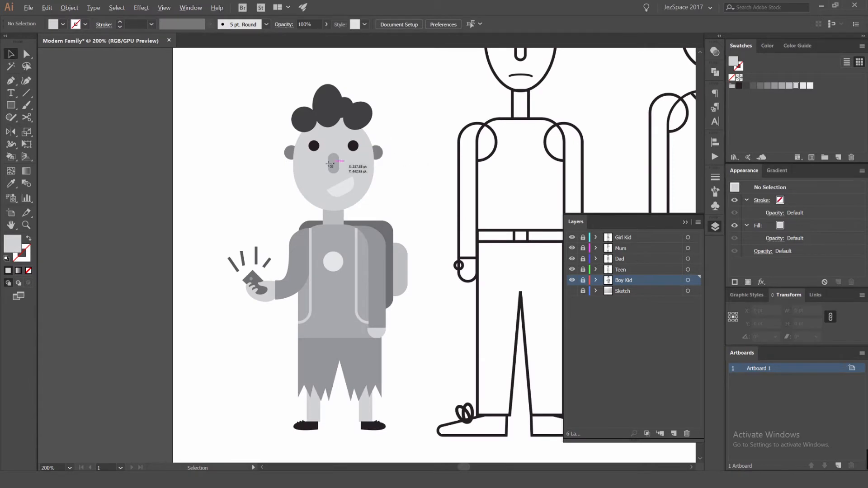
pyautogui.scroll(1, 330, 166)
pyautogui.scroll(-2, 369, 156)
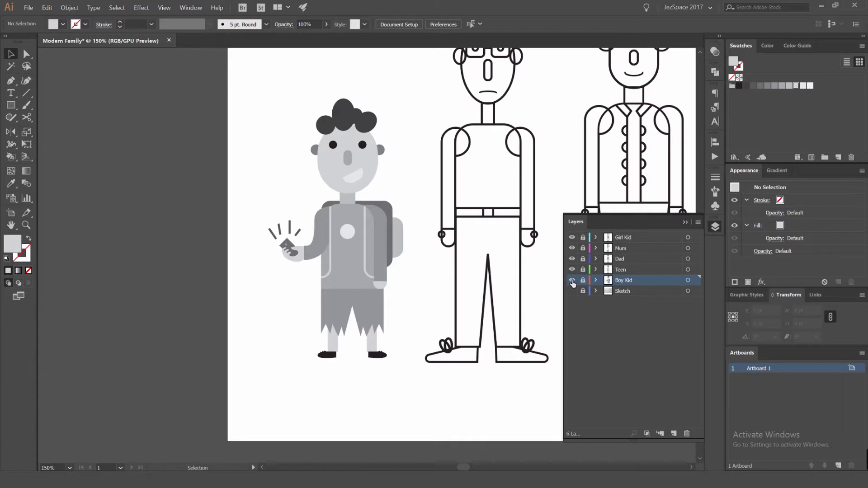
# Unlock the Teen layer and turn the teen's torso outline into a solid mid-grey fill
pyautogui.click(583, 270)
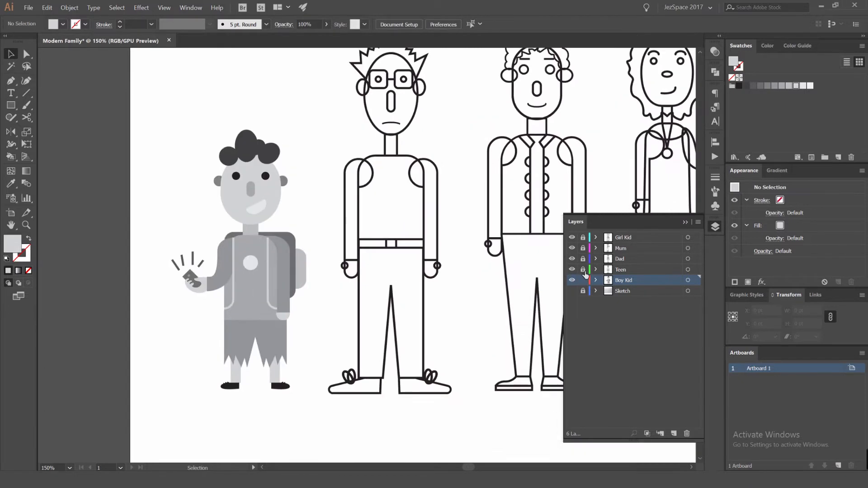
pyautogui.scroll(1, 443, 135)
pyautogui.scroll(1, 413, 226)
pyautogui.click(409, 140)
pyautogui.hotkey('shift', 'x')
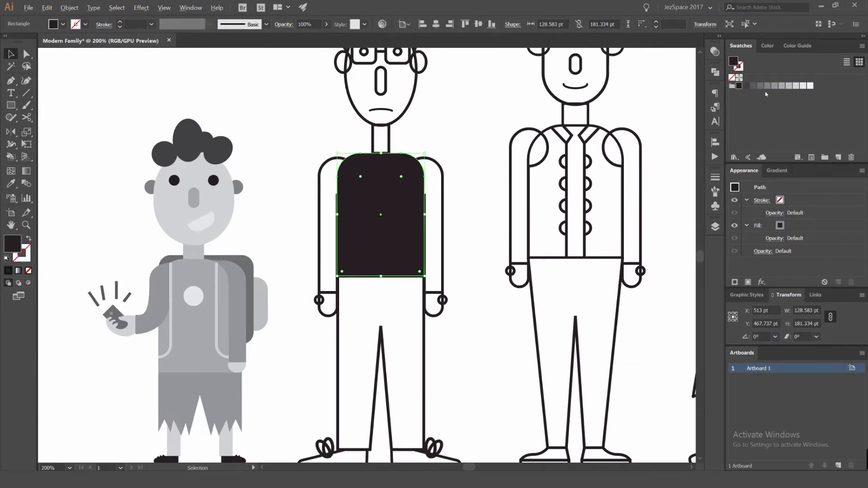
pyautogui.click(774, 86)
# Fill both of the teen's sleeves with a solid grey lighter than the torso, without a stroke
pyautogui.scroll(1, 477, 174)
pyautogui.click(396, 151)
pyautogui.keyDown('shift'); pyautogui.click(268, 153); pyautogui.keyUp('shift')
pyautogui.hotkey('shift', 'x')
pyautogui.click(783, 86)
pyautogui.click(788, 87)
# Fill the teen's trousers with solid mid grey and the belt with dark grey
pyautogui.moveTo(510, 184); pyautogui.dragTo(537, 89)
pyautogui.click(340, 217)
pyautogui.hotkey('shift', 'x')
pyautogui.click(359, 217)
pyautogui.hotkey('shift', 'x')
pyautogui.click(789, 86)
pyautogui.click(389, 226)
pyautogui.click(746, 86)
# Fill the teen's belt buckle with a mid grey lighter than the belt
pyautogui.scroll(3, 358, 239)
pyautogui.click(362, 209)
pyautogui.click(768, 86)
# Fill both of the teen's hands with the same light grey and no stroke
pyautogui.click(502, 230)
pyautogui.hotkey('shift', 'x')
pyautogui.scroll(-2, 418, 94)
pyautogui.press('i')
pyautogui.click(442, 114)
pyautogui.click(520, 207)
pyautogui.click(796, 86)
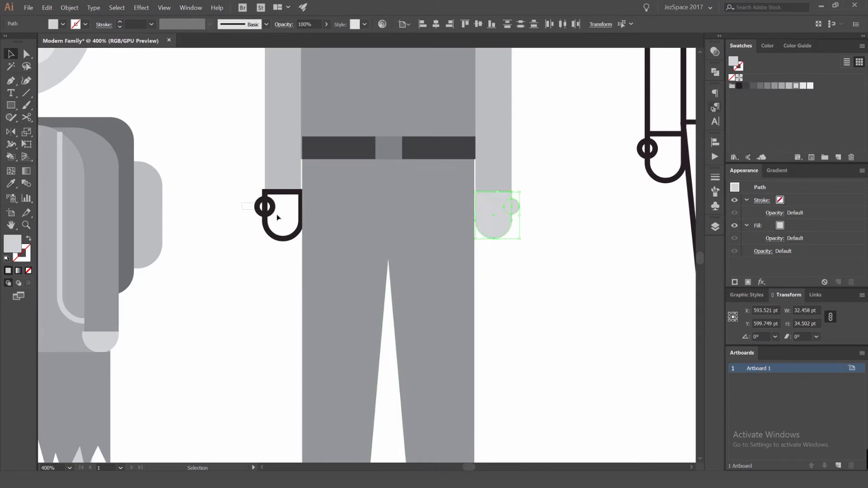
pyautogui.hotkey('shift', 'x')
pyautogui.click(796, 86)
# Send both of the teen's sleeves to the back, behind the torso
pyautogui.scroll(-3, 602, 157)
pyautogui.moveTo(601, 157); pyautogui.dragTo(535, 217)
pyautogui.press('a')
pyautogui.click(496, 141)
pyautogui.keyDown('shift'); pyautogui.click(415, 138); pyautogui.keyUp('shift')
pyautogui.hotkey('ctrl', 'shift', '[')
pyautogui.click(510, 144)
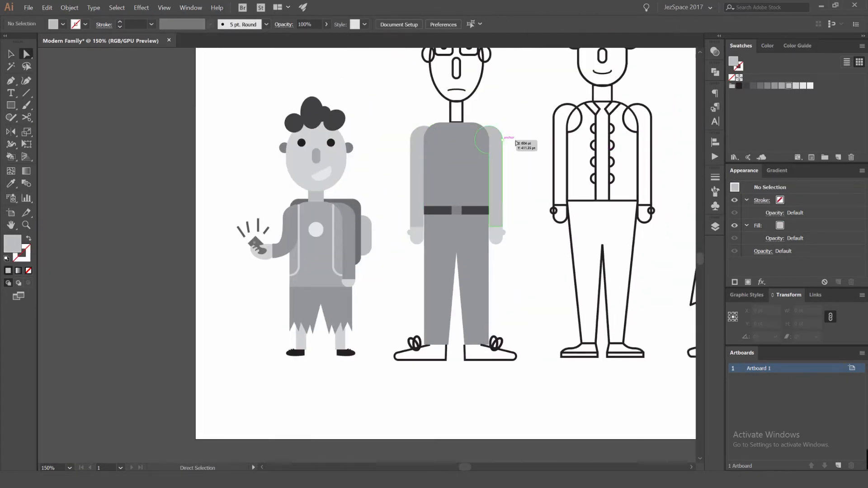
# Turn the teen's neck outline into a solid very light grey fill
pyautogui.moveTo(510, 144); pyautogui.dragTo(472, 231)
pyautogui.click(426, 204)
pyautogui.hotkey('shift', 'x')
pyautogui.click(498, 178)
# Turn both of the teen's shoes into solid shapes, trying dark grey and settling on black
pyautogui.click(448, 369)
pyautogui.keyDown('shift'); pyautogui.click(405, 369); pyautogui.keyUp('shift')
pyautogui.hotkey('shift', 'x')
pyautogui.click(746, 86)
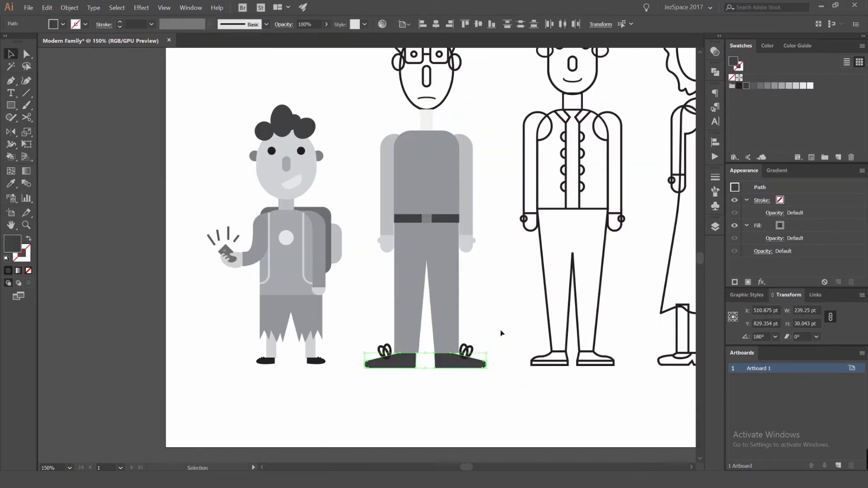
pyautogui.scroll(2, 502, 334)
pyautogui.click(477, 267)
pyautogui.click(470, 288)
pyautogui.keyDown('shift'); pyautogui.click(337, 286); pyautogui.keyUp('shift')
pyautogui.click(740, 86)
pyautogui.click(492, 337)
# Turn the teen's nose outline into a solid fill
pyautogui.scroll(-4, 492, 336)
pyautogui.scroll(-1, 453, 349)
pyautogui.scroll(4, 368, 335)
pyautogui.scroll(-3, 452, 273)
pyautogui.moveTo(455, 276); pyautogui.dragTo(400, 298)
pyautogui.scroll(4, 385, 178)
pyautogui.click(400, 206)
pyautogui.hotkey('shift', 'x')
# Fill the teen's face with light grey and remove its stroke
pyautogui.click(446, 234)
pyautogui.hotkey('shift', 'x')
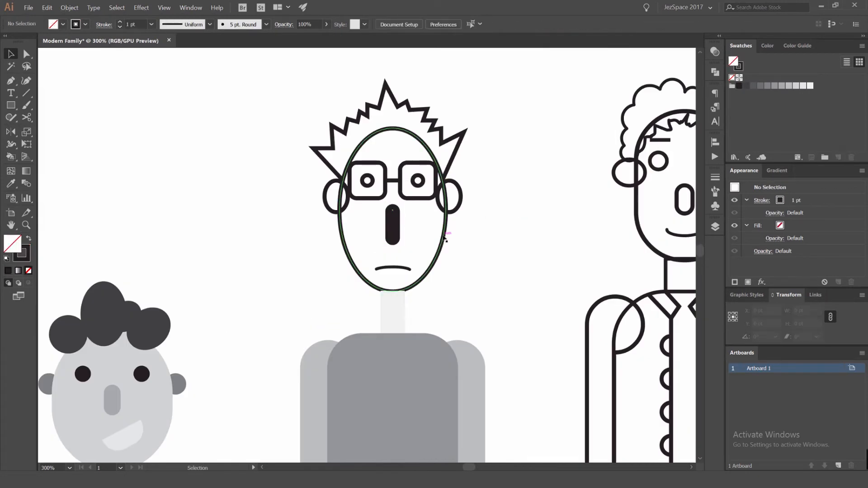
pyautogui.click(445, 234)
pyautogui.hotkey('shift', 'x')
pyautogui.hotkey('shift', 'x')
pyautogui.click(802, 86)
pyautogui.press('x')
pyautogui.press('/')
# Copy the boy's ear grey to both of the teen's ears and send them behind the head
pyautogui.click(462, 197)
pyautogui.keyDown('shift'); pyautogui.click(324, 196); pyautogui.keyUp('shift')
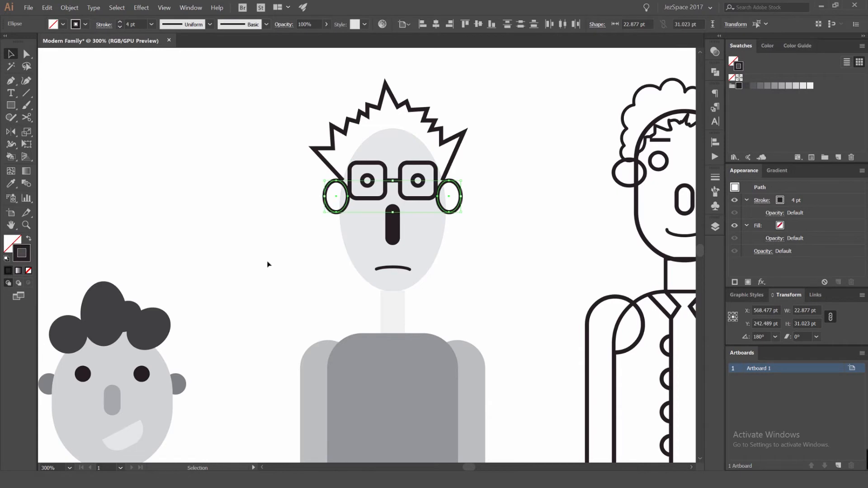
pyautogui.press('i')
pyautogui.click(178, 384)
pyautogui.press('v')
pyautogui.moveTo(486, 215); pyautogui.dragTo(473, 180)
pyautogui.hotkey('ctrl', 'shift', '[')
# Match the fill of the teen's nose to the boy's nose
pyautogui.click(379, 190)
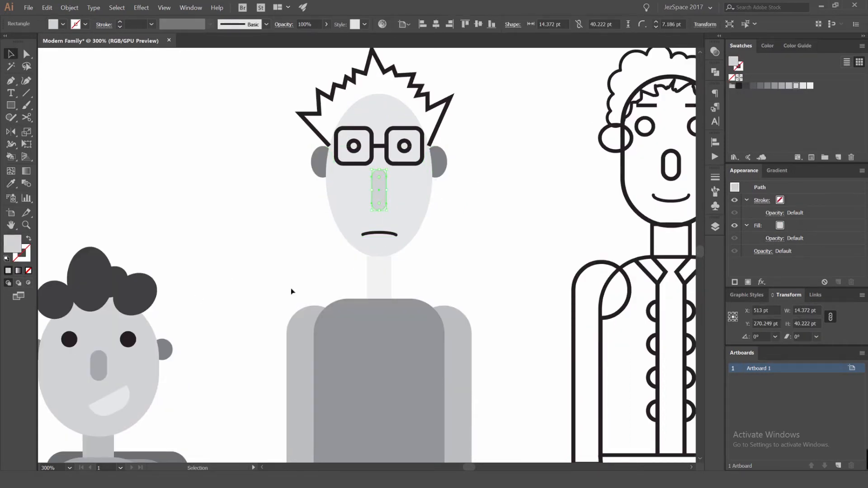
pyautogui.press('i')
pyautogui.click(99, 366)
# Copy the boy's dark grey hair fill to the teen's spiky hair and send it behind the face
pyautogui.click(313, 130)
pyautogui.press('i')
pyautogui.click(95, 285)
pyautogui.click(322, 125)
pyautogui.hotkey('ctrl', 'shift', '[')
pyautogui.click(517, 95)
# Turn the teen's eyes into solid black circles and enlarge each to about 14.4 pt
pyautogui.click(358, 150)
pyautogui.hotkey('shift', 'x')
pyautogui.click(469, 153)
pyautogui.scroll(-4, 469, 153)
pyautogui.scroll(7, 455, 150)
pyautogui.click(428, 171)
pyautogui.moveTo(443, 186); pyautogui.dragTo(448, 191)
pyautogui.click(299, 169)
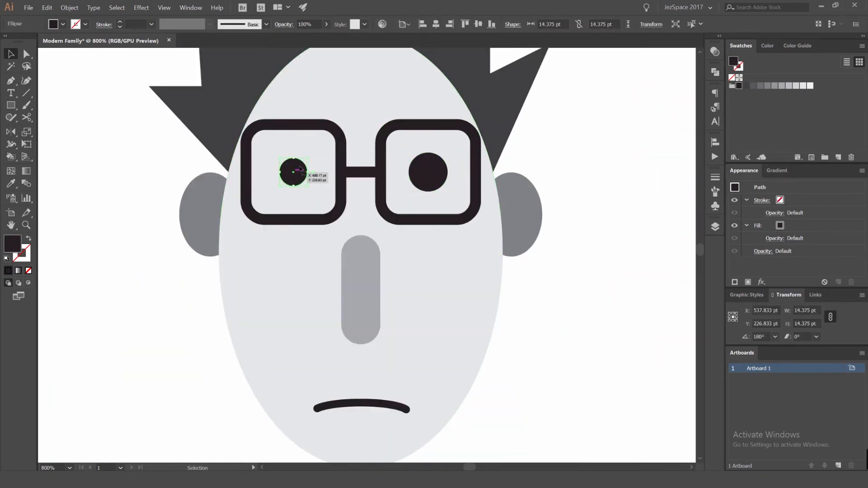
pyautogui.moveTo(307, 158); pyautogui.dragTo(313, 153)
pyautogui.click(578, 145)
# Lock the Teen layer and unlock the Dad layer
pyautogui.scroll(-6, 372, 163)
pyautogui.moveTo(424, 159); pyautogui.dragTo(356, 158)
pyautogui.scroll(2, 352, 159)
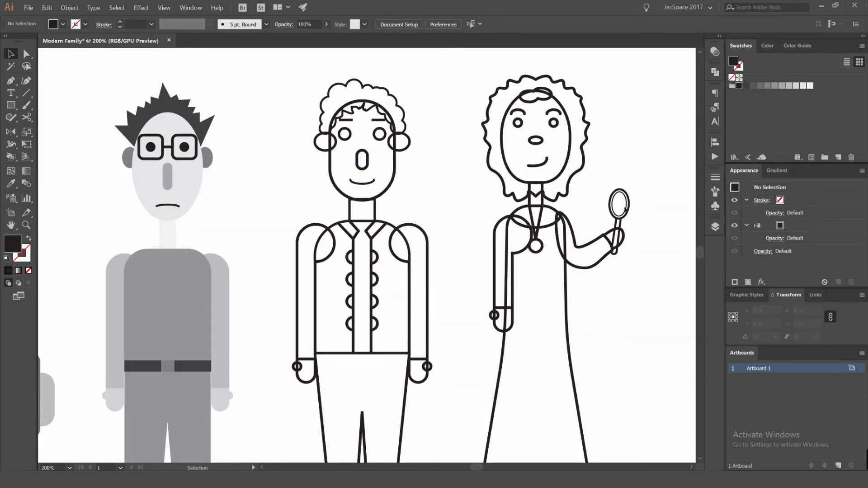
pyautogui.click(715, 227)
pyautogui.click(583, 270)
pyautogui.click(583, 259)
# Match the dad's nose and face fills to the teen's nose and face
pyautogui.click(368, 162)
pyautogui.press('i')
pyautogui.click(168, 176)
pyautogui.click(395, 168)
pyautogui.press('i')
# Copy the teen's ear grey to both of the dad's ears and send them behind the head
pyautogui.keyDown('ctrl'); pyautogui.click(317, 149); pyautogui.keyUp('ctrl')
pyautogui.click(209, 157)
pyautogui.press('v')
pyautogui.keyDown('shift'); pyautogui.click(403, 144); pyautogui.keyUp('shift')
pyautogui.hotkey('ctrl', 'shift', '[')
# Turn the dad's curly hair into a solid dark grey shape and send it to the back
pyautogui.click(381, 109)
pyautogui.hotkey('shift', 'x')
pyautogui.scroll(2, 381, 111)
pyautogui.hotkey('ctrl', 'shift', '[')
pyautogui.click(382, 132)
pyautogui.hotkey('shift', 'x')
pyautogui.hotkey('shift', 'x')
# Match both of the dad's eyes to the teen's solid black eyes
pyautogui.click(387, 148)
pyautogui.keyDown('shift'); pyautogui.click(309, 146); pyautogui.keyUp('shift')
pyautogui.scroll(-2, 310, 148)
pyautogui.press('i')
pyautogui.click(152, 165)
pyautogui.press('v')
pyautogui.click(284, 116)
pyautogui.scroll(2, 342, 199)
# Turn the dad's neck into a solid shape with the very light grey of the teen's neck
pyautogui.scroll(-3, 368, 184)
pyautogui.click(360, 205)
pyautogui.hotkey('shift', 'x')
pyautogui.press('i')
pyautogui.click(204, 223)
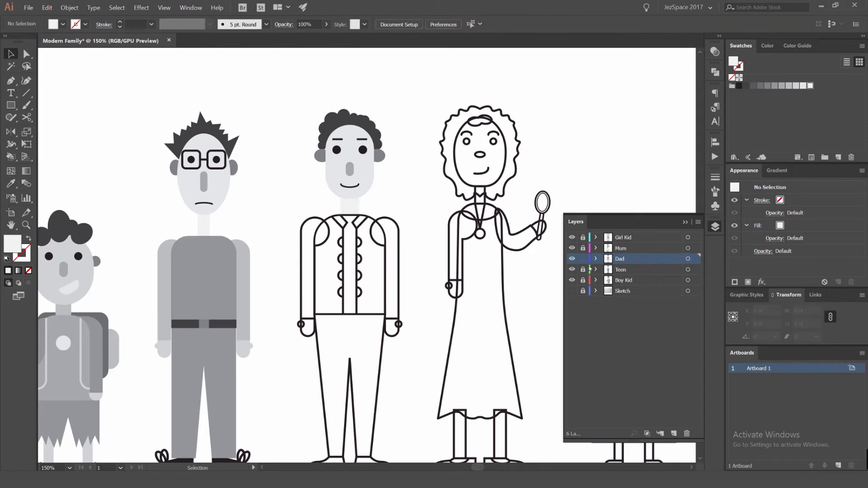
# Unlock the Teen layer, select the teen's neck, and lock the layer again
pyautogui.click(583, 269)
pyautogui.click(207, 226)
pyautogui.click(583, 270)
pyautogui.click(583, 269)
pyautogui.click(208, 225)
pyautogui.click(583, 270)
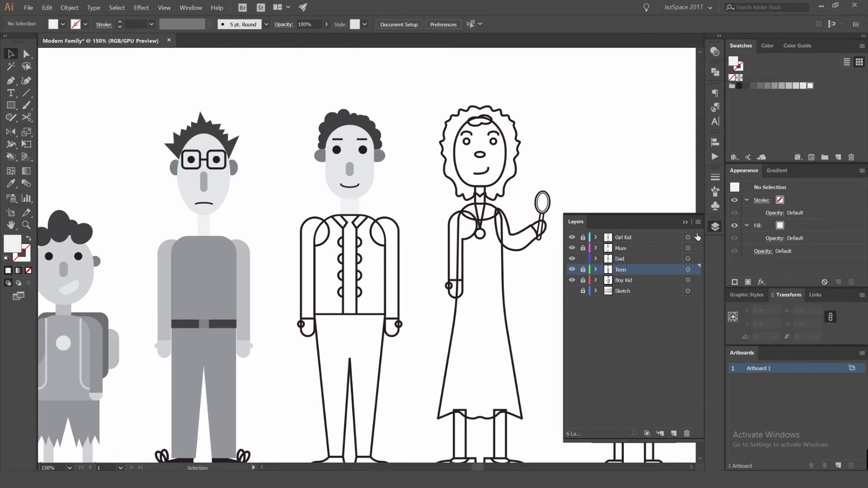
# Turn both of the dad's sleeves into solid shapes in the light grey of the teen's sleeves
pyautogui.click(715, 227)
pyautogui.scroll(2, 353, 228)
pyautogui.click(430, 211)
pyautogui.click(250, 229)
pyautogui.hotkey('shift', 'x')
pyautogui.click(430, 211)
pyautogui.hotkey('shift', 'x')
pyautogui.press('i')
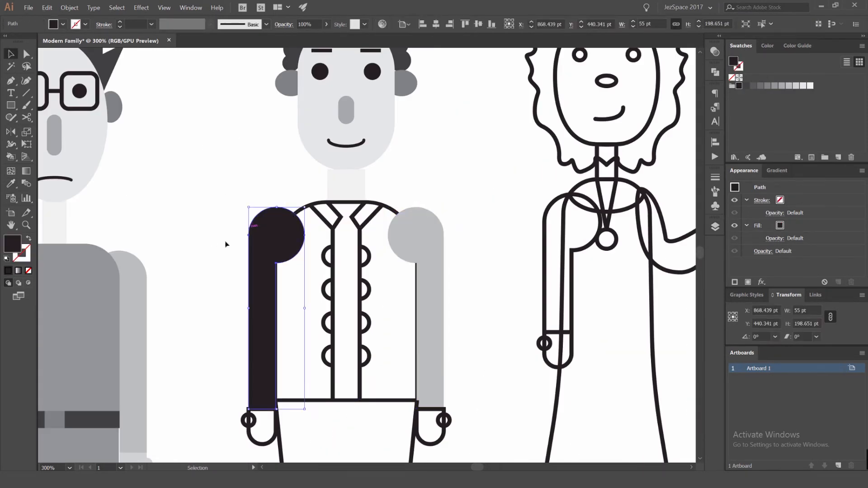
pyautogui.click(363, 175)
pyautogui.press('i')
pyautogui.click(281, 289)
# Send both of the dad's sleeves to the back, behind his torso
pyautogui.click(267, 227)
pyautogui.click(445, 226)
pyautogui.keyDown('shift'); pyautogui.click(446, 226); pyautogui.keyUp('shift')
pyautogui.hotkey('ctrl', 'shift', '[')
pyautogui.click(390, 189)
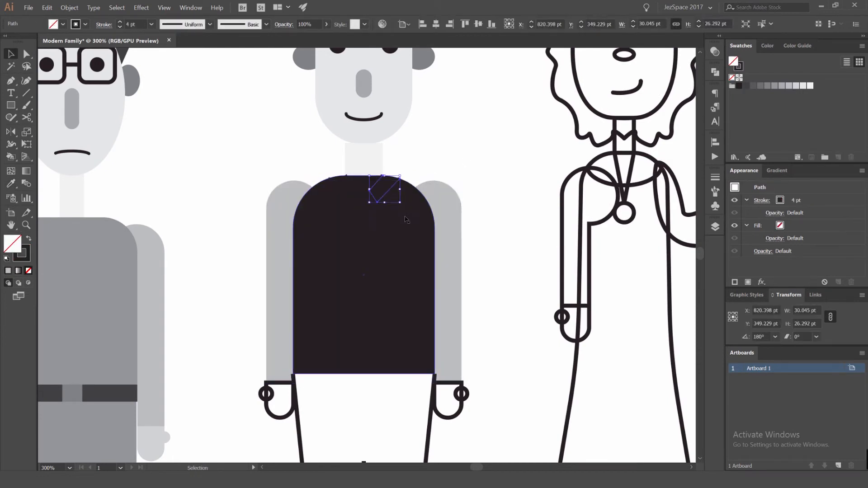
pyautogui.click(406, 219)
pyautogui.hotkey('shift', 'x')
# Turn both of the dad's hands into solid shapes in the light grey of the teen's hands
pyautogui.moveTo(387, 241); pyautogui.dragTo(385, 164)
pyautogui.moveTo(246, 313); pyautogui.dragTo(268, 290)
pyautogui.click(147, 340)
pyautogui.moveTo(469, 313); pyautogui.dragTo(445, 290)
pyautogui.click(274, 303)
pyautogui.scroll(-1, 369, 268)
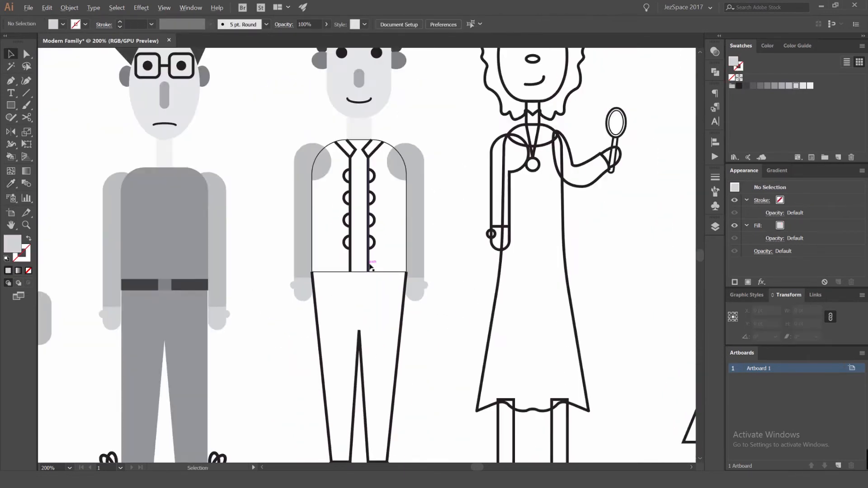
# Turn the two collar pieces of the dad's shirt into solid black shapes
pyautogui.scroll(2, 341, 155)
pyautogui.click(344, 145)
pyautogui.keyDown('shift'); pyautogui.click(410, 145); pyautogui.keyUp('shift')
pyautogui.hotkey('shift', 'x')
# Turn the dad's torso into a solid shape in the mid grey of the teen's shirt
pyautogui.click(449, 145)
pyautogui.hotkey('shift', 'x')
pyautogui.click(754, 86)
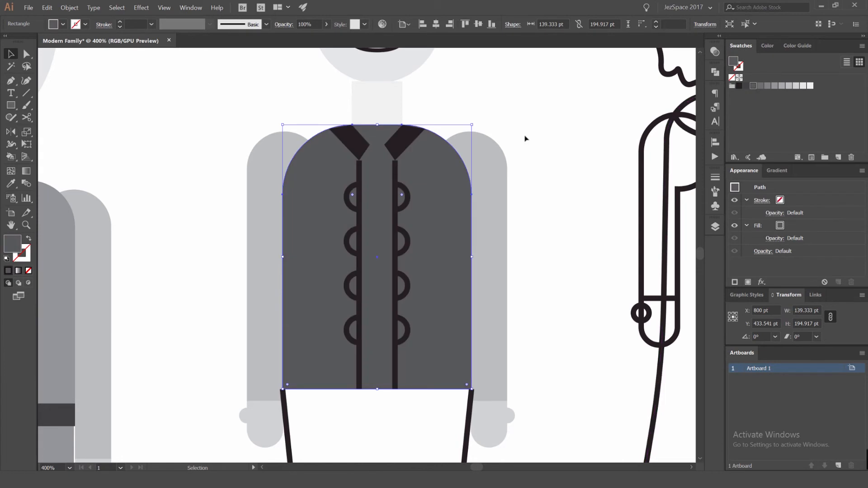
pyautogui.scroll(-2, 374, 183)
pyautogui.press('i')
pyautogui.click(210, 202)
pyautogui.press('v')
pyautogui.click(262, 176)
# Select the top ends of the two front lines of the dad's shirt, just below the collar
pyautogui.scroll(2, 371, 181)
pyautogui.press('a')
pyautogui.click(398, 165)
pyautogui.keyDown('shift'); pyautogui.click(363, 165); pyautogui.keyUp('shift')
pyautogui.click(524, 178)
pyautogui.press('v')
pyautogui.click(399, 214)
pyautogui.click(404, 219)
pyautogui.click(514, 175)
# Turn the dad's trousers into a solid shape filled with dark grey
pyautogui.scroll(-3, 511, 175)
pyautogui.scroll(1, 502, 204)
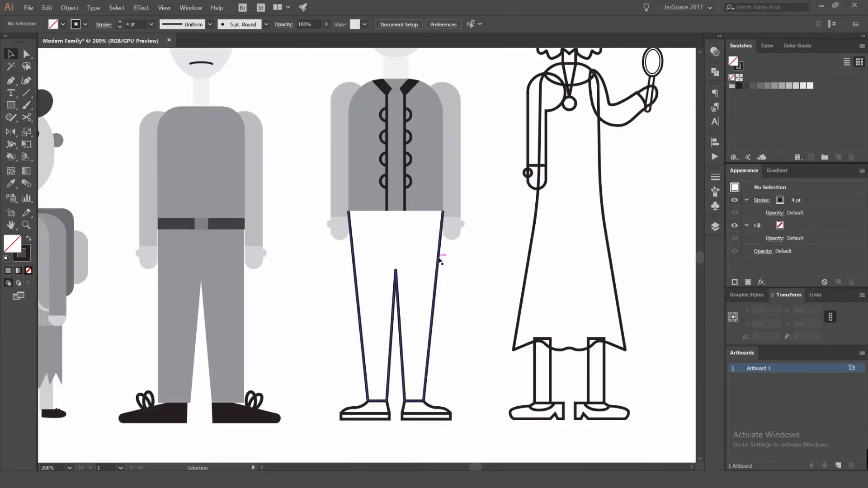
pyautogui.click(439, 259)
pyautogui.hotkey('shift', 'x')
pyautogui.moveTo(489, 272); pyautogui.dragTo(468, 271)
pyautogui.press('i')
pyautogui.click(217, 284)
pyautogui.click(753, 86)
pyautogui.press('v')
pyautogui.scroll(-1, 466, 222)
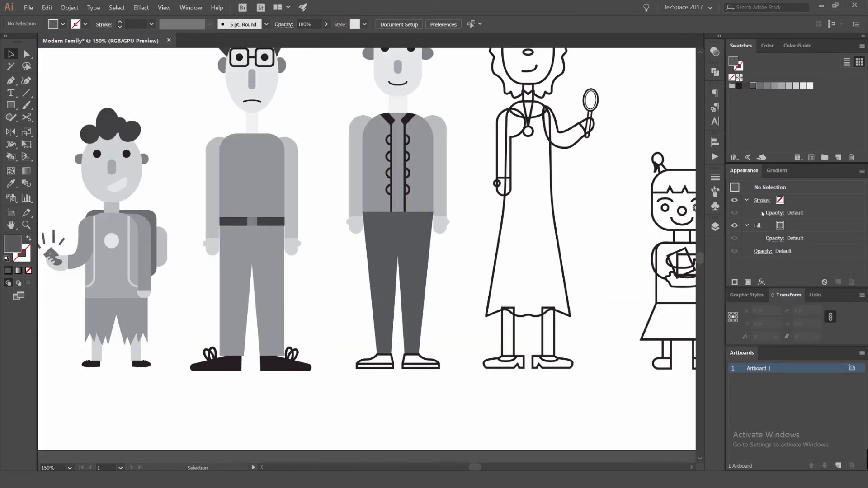
# Unlock the Teen layer, match the teen's trousers to the dad's dark grey trousers, and lock the layer again
pyautogui.click(715, 227)
pyautogui.click(583, 269)
pyautogui.click(273, 267)
pyautogui.press('i')
pyautogui.click(583, 270)
# Turn the uppers of both of the dad's shoes into solid black shapes
pyautogui.scroll(2, 418, 348)
pyautogui.click(423, 363)
pyautogui.hotkey('shift', 'x')
pyautogui.click(369, 369)
pyautogui.hotkey('shift', 'x')
# Turn the soles of both of the dad's shoes into solid light grey shapes
pyautogui.click(370, 388)
pyautogui.keyDown('shift'); pyautogui.click(388, 388); pyautogui.keyUp('shift')
pyautogui.hotkey('shift', 'x')
pyautogui.click(754, 86)
pyautogui.click(491, 253)
pyautogui.scroll(-3, 442, 229)
pyautogui.hotkey('ctrl', 'z')
pyautogui.click(442, 221)
pyautogui.moveTo(442, 221); pyautogui.dragTo(352, 264)
pyautogui.scroll(5, 370, 122)
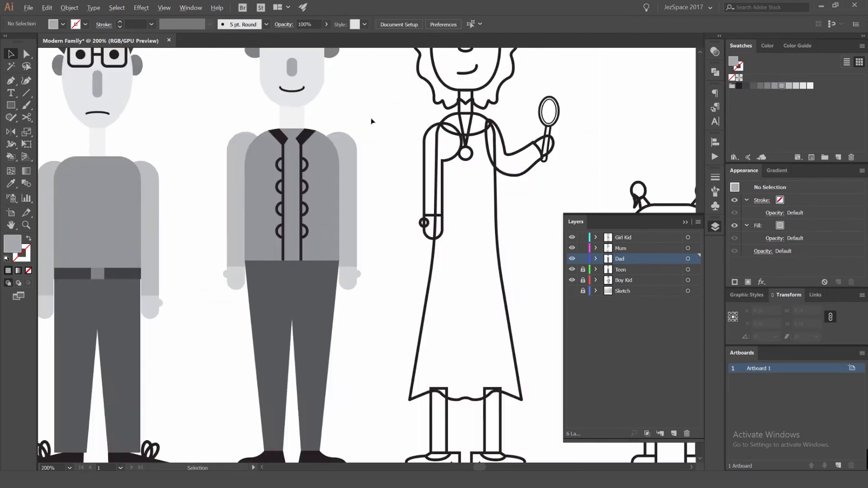
# Narrow the dad's neck, keeping it centred between the head and the collar
pyautogui.click(277, 108)
pyautogui.moveTo(302, 130); pyautogui.dragTo(292, 130)
pyautogui.click(329, 122)
pyautogui.scroll(-4, 329, 122)
pyautogui.click(314, 123)
pyautogui.click(367, 117)
pyautogui.scroll(-2, 367, 118)
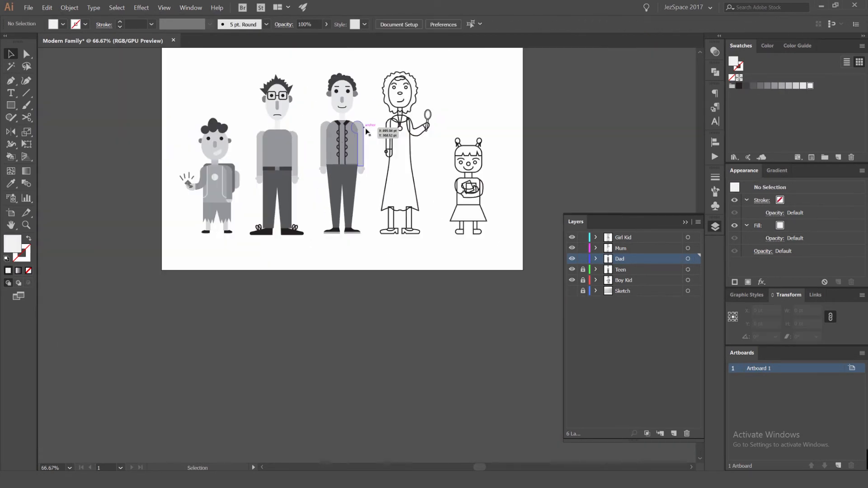
# Unlock the Teen layer and move the teen's entire head down by about 21 pt to shorten the visible neck
pyautogui.scroll(5, 273, 130)
pyautogui.click(583, 270)
pyautogui.click(301, 128)
pyautogui.scroll(2, 311, 129)
pyautogui.hotkey('ctrl', '=')
pyautogui.hotkey('ctrl', '=')
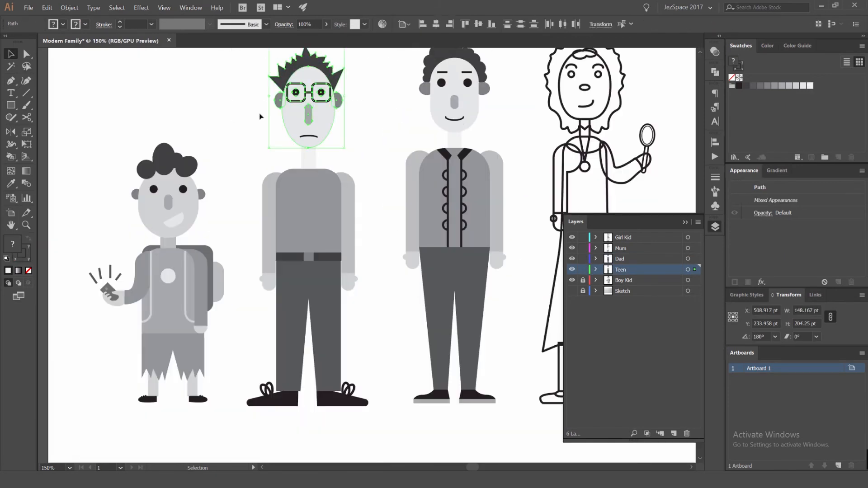
pyautogui.moveTo(312, 153); pyautogui.dragTo(324, 160)
pyautogui.moveTo(365, 59); pyautogui.dragTo(256, 153)
pyautogui.hotkey('shift', 'Down')
pyautogui.hotkey('shift', 'Down')
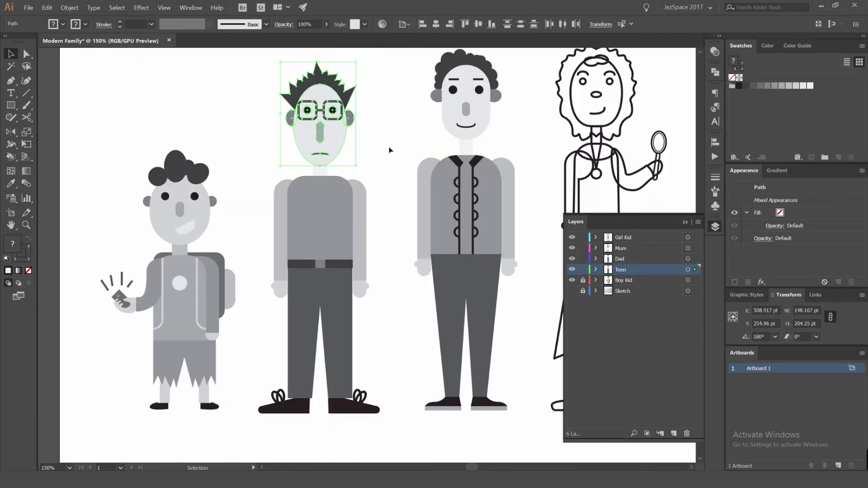
pyautogui.click(390, 150)
pyautogui.scroll(-2, 390, 150)
# Lock the Dad and Teen layers, and fill the mum's face with the very light grey of the dad's face
pyautogui.click(583, 259)
pyautogui.click(583, 270)
pyautogui.click(715, 226)
pyautogui.click(367, 120)
pyautogui.press('i')
pyautogui.click(254, 123)
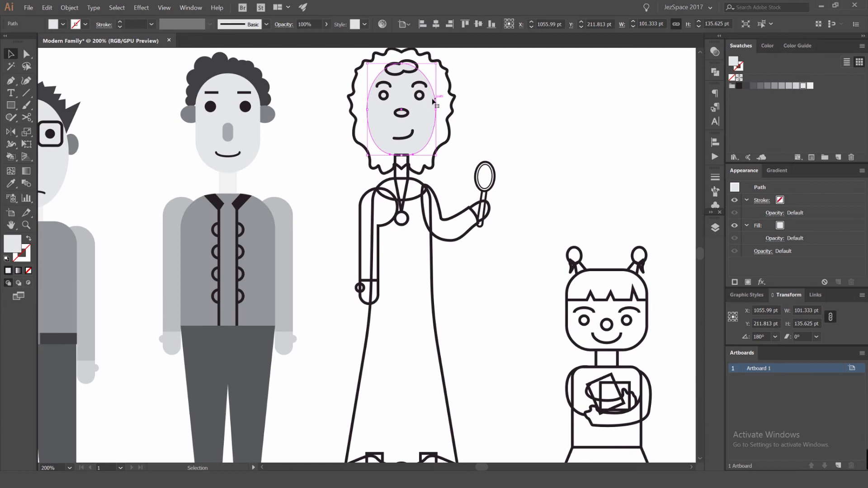
# Turn the mum's eyes into solid black circles and her nose into a solid grey shape
pyautogui.hotkey('ctrl', '=')
pyautogui.click(420, 95)
pyautogui.hotkey('shift', 'x')
pyautogui.hotkey('ctrl', 'shift', 'a')
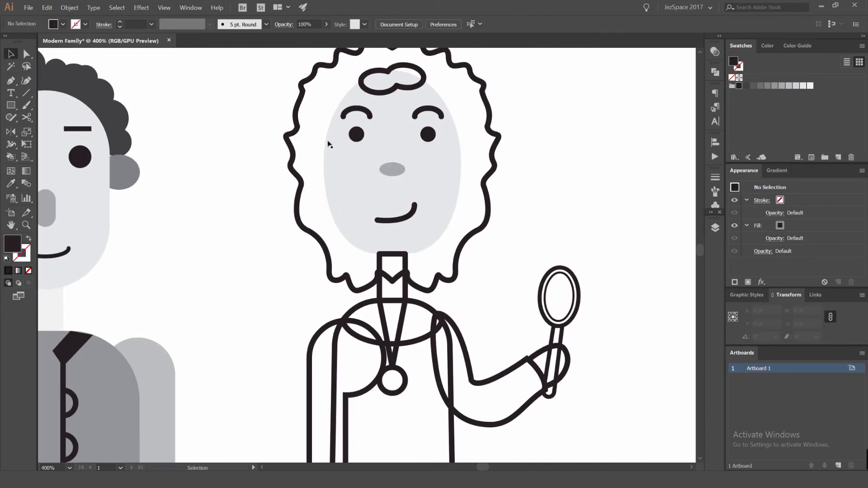
# Turn the mum's fringe and curly hair into solid shapes, and send the hair to the back in dark grey
pyautogui.click(425, 79)
pyautogui.hotkey('shift', 'x')
pyautogui.click(483, 86)
pyautogui.hotkey('shift', 'x')
pyautogui.click(753, 86)
pyautogui.hotkey('ctrl', 'shift', '[')
pyautogui.click(746, 86)
# Fill the mum's fringe with the hair's dark grey and adjust it to cover the top of her forehead
pyautogui.click(409, 78)
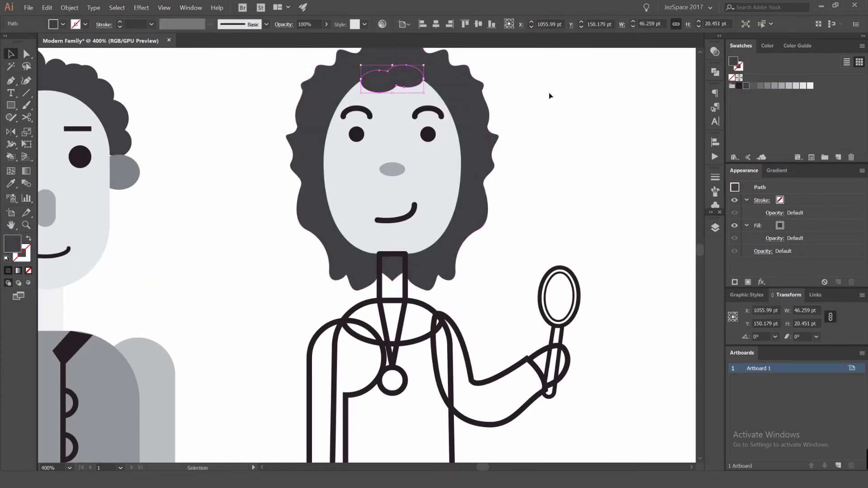
pyautogui.click(746, 85)
pyautogui.scroll(1, 425, 84)
pyautogui.moveTo(415, 70); pyautogui.dragTo(412, 98)
pyautogui.moveTo(420, 82); pyautogui.dragTo(426, 79)
pyautogui.scroll(-2, 427, 78)
pyautogui.hotkey('ctrl', 'shift', 'a')
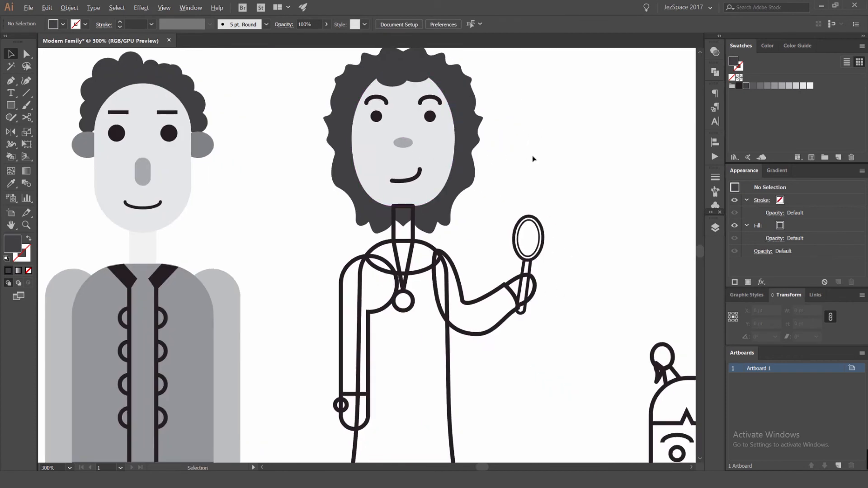
# Turn the mum's neck into a solid shape in the very light grey of the dad's neck
pyautogui.moveTo(441, 279); pyautogui.dragTo(507, 178)
pyautogui.click(211, 148)
pyautogui.press('v')
pyautogui.hotkey('ctrl', 'shift', 'a')
# Turn the mum's dress into a solid mid grey shape and her necklace pendant into a solid dark grey circle
pyautogui.click(496, 145)
pyautogui.hotkey('shift', 'x')
pyautogui.click(768, 86)
pyautogui.click(774, 86)
pyautogui.click(480, 204)
# Turn both of the mum's sleeves into solid shapes in the mid grey of her dress
pyautogui.click(532, 232)
pyautogui.hotkey('shift', 'x')
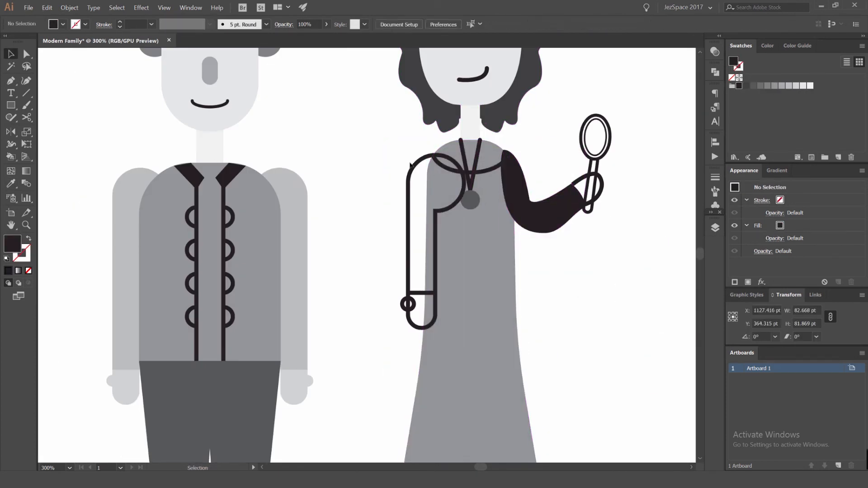
pyautogui.click(436, 236)
pyautogui.hotkey('shift', 'x')
pyautogui.keyDown('shift'); pyautogui.click(525, 213); pyautogui.keyUp('shift')
pyautogui.click(475, 253)
# Match both of the mum's hands to the light grey of the dad's hands
pyautogui.click(409, 303)
pyautogui.click(294, 389)
pyautogui.click(598, 199)
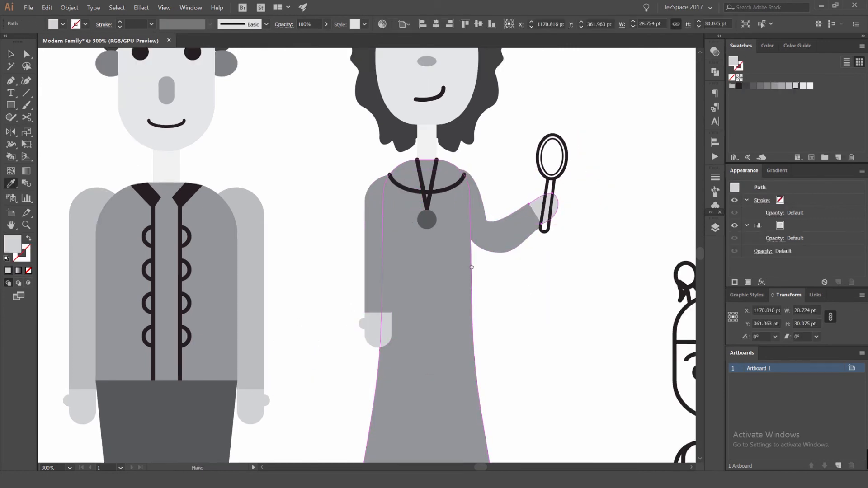
# Turn the mum's hand mirror into solid shapes with a dark grey frame and mid grey glass
pyautogui.scroll(2, 519, 163)
pyautogui.click(518, 163)
pyautogui.hotkey('shift', 'x')
pyautogui.scroll(2, 518, 163)
pyautogui.press('a')
pyautogui.click(507, 164)
pyautogui.click(760, 86)
pyautogui.click(482, 181)
pyautogui.click(775, 86)
pyautogui.click(473, 277)
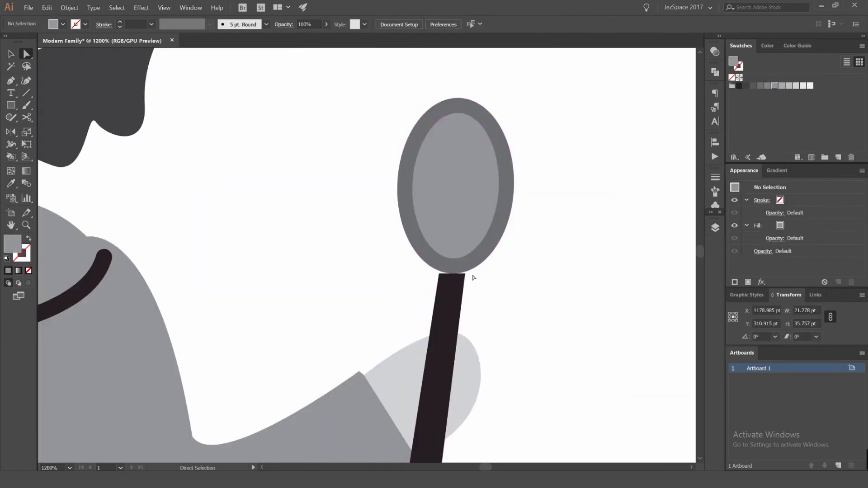
# Fill the hand mirror's handle with the hair's dark grey, and select the whole mirror group
pyautogui.click(455, 289)
pyautogui.click(746, 86)
pyautogui.scroll(2, 461, 275)
pyautogui.click(469, 272)
pyautogui.scroll(-8, 536, 258)
pyautogui.press('v')
pyautogui.click(533, 240)
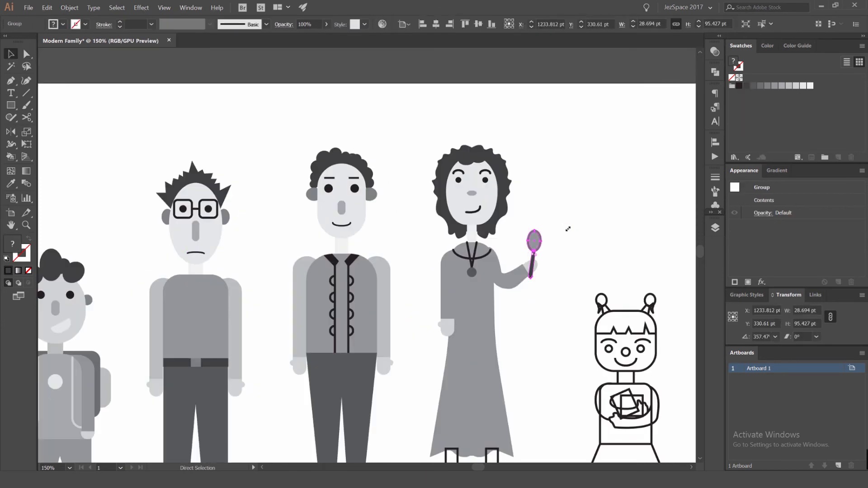
# Turn both of the mum's legs below the dress hem into solid light grey shapes
pyautogui.moveTo(492, 459); pyautogui.dragTo(426, 295)
pyautogui.click(428, 306)
pyautogui.keyDown('shift'); pyautogui.click(386, 307); pyautogui.keyUp('shift')
pyautogui.hotkey('shift', 'x')
pyautogui.scroll(3, 443, 353)
# Turn both of the mum's heeled shoes into solid shapes in the outline's near-black
pyautogui.click(440, 334)
pyautogui.keyDown('shift'); pyautogui.click(303, 333); pyautogui.keyUp('shift')
pyautogui.hotkey('shift', 'x')
pyautogui.click(347, 353)
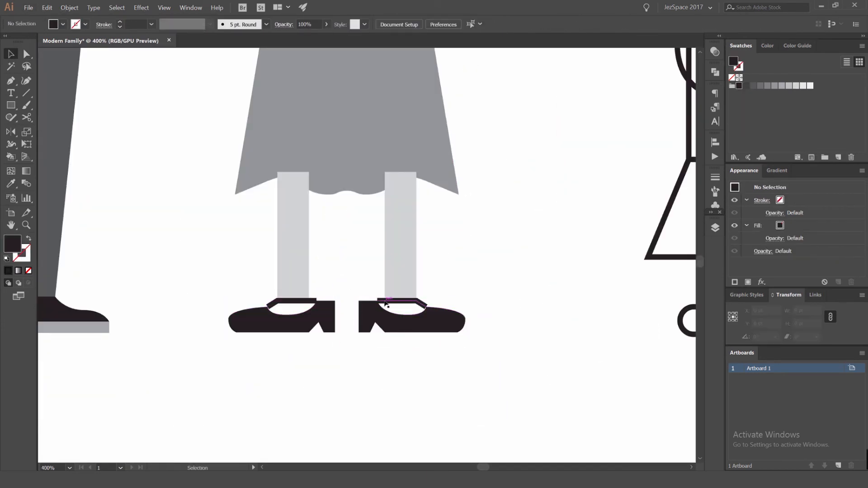
pyautogui.hotkey('ctrl', 'z')
pyautogui.hotkey('ctrl', 'z')
pyautogui.hotkey('ctrl', 'shift', 'z')
pyautogui.hotkey('ctrl', 'shift', 'z')
pyautogui.click(348, 291)
pyautogui.scroll(2, 307, 302)
pyautogui.click(306, 301)
pyautogui.click(393, 278)
pyautogui.click(510, 363)
pyautogui.keyDown('shift'); pyautogui.click(341, 337); pyautogui.keyUp('shift')
pyautogui.click(398, 254)
# Send both of the mum's legs to the back so they sit behind her dress
pyautogui.scroll(-6, 398, 254)
pyautogui.moveTo(446, 238); pyautogui.dragTo(424, 269)
pyautogui.click(390, 277)
pyautogui.click(386, 247)
pyautogui.click(397, 272)
pyautogui.scroll(2, 397, 272)
pyautogui.click(383, 275)
pyautogui.keyDown('shift'); pyautogui.click(329, 275); pyautogui.keyUp('shift')
pyautogui.hotkey('ctrl', 'shift', '[')
pyautogui.click(439, 222)
pyautogui.scroll(-3, 440, 220)
pyautogui.scroll(1, 498, 205)
# Turn the girl's neck into a solid shape in the light grey of the mum's legs
pyautogui.click(715, 228)
pyautogui.click(715, 227)
pyautogui.scroll(2, 427, 182)
pyautogui.moveTo(492, 140); pyautogui.dragTo(471, 131)
pyautogui.click(441, 235)
pyautogui.press('i')
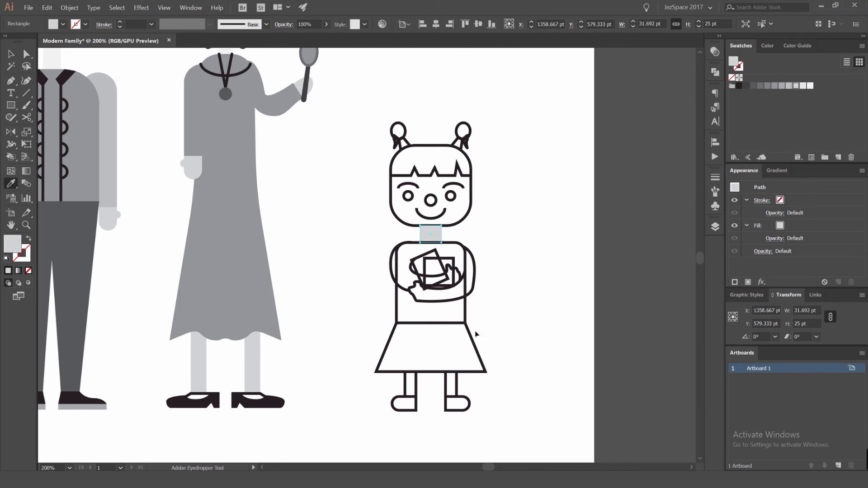
# Fill the girl's torso with the mid grey of the mum's dress and her skirt with the dark grey of the trousers
pyautogui.click(221, 301)
pyautogui.click(77, 281)
pyautogui.click(397, 313)
pyautogui.click(253, 294)
pyautogui.click(514, 275)
# Turn the two overlapping sheets in the girl's arms into solid light grey shapes without an outline
pyautogui.scroll(1, 482, 242)
pyautogui.click(347, 290)
pyautogui.hotkey('shift', 'x')
pyautogui.hotkey('ctrl', 'z')
pyautogui.click(411, 262)
pyautogui.scroll(1, 412, 263)
pyautogui.press('x')
pyautogui.press('.')
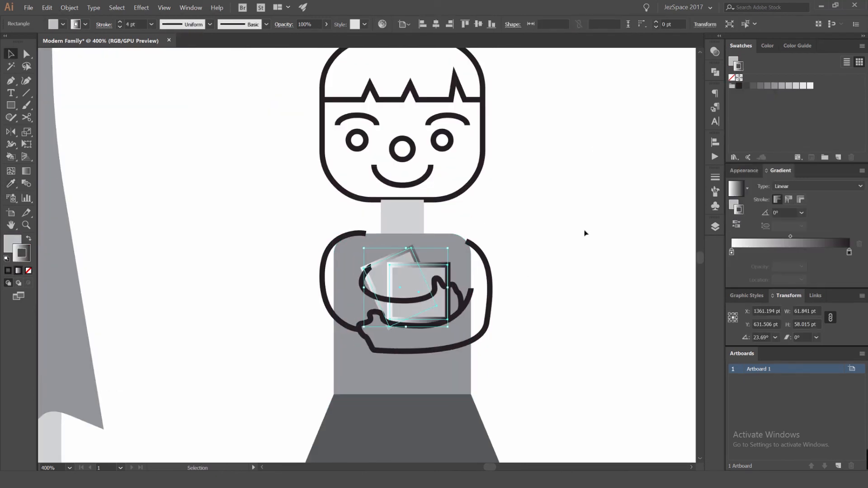
pyautogui.hotkey('ctrl', 'z')
pyautogui.press('/')
pyautogui.click(585, 232)
# Turn the girl's head into a solid shape in the very light grey of the mum's face
pyautogui.scroll(-2, 527, 285)
pyautogui.moveTo(499, 270); pyautogui.dragTo(476, 242)
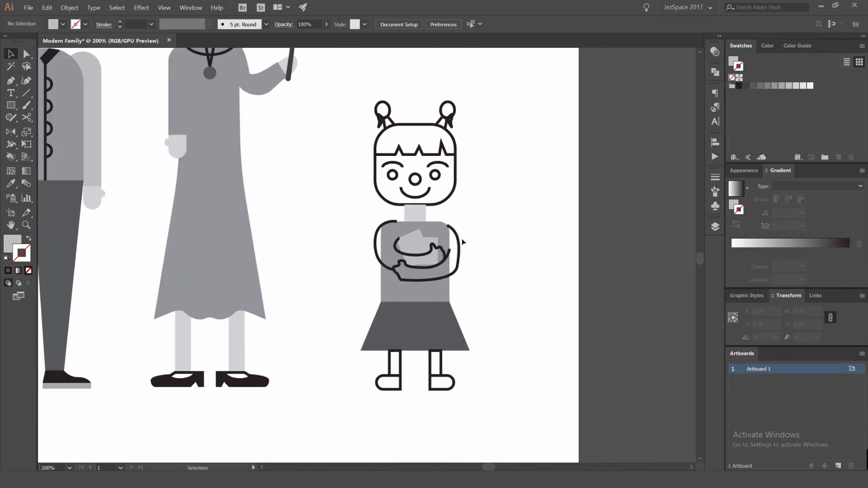
pyautogui.click(416, 212)
pyautogui.moveTo(418, 211); pyautogui.dragTo(406, 279)
pyautogui.click(408, 263)
pyautogui.press('i')
pyautogui.click(195, 63)
# Turn the girl's round nose into a solid shape in the mid grey of the mum's nose
pyautogui.click(399, 246)
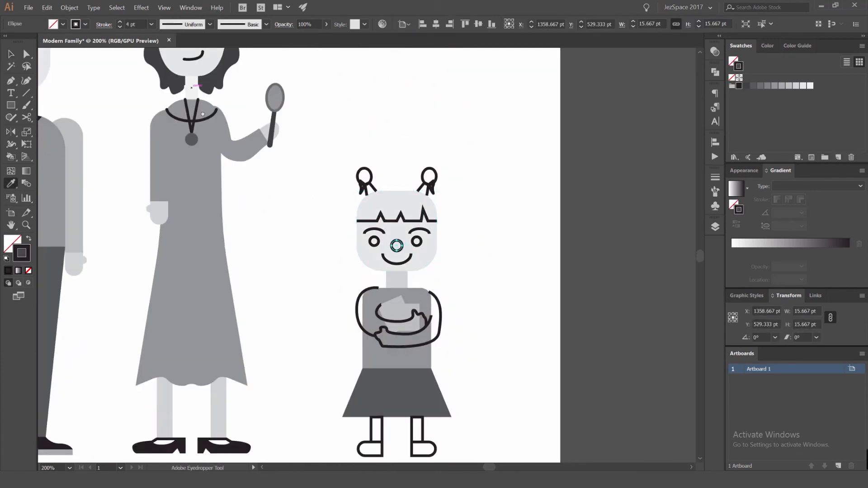
pyautogui.moveTo(362, 217); pyautogui.dragTo(398, 262)
pyautogui.click(228, 79)
pyautogui.click(438, 266)
pyautogui.click(480, 269)
pyautogui.scroll(2, 480, 269)
pyautogui.scroll(-1, 485, 271)
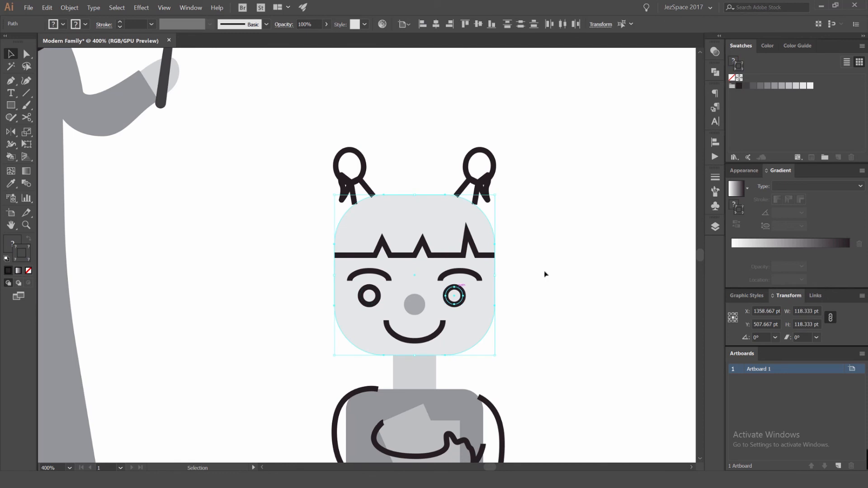
pyautogui.click(545, 274)
# Turn both of the girl's eyes into solid circles in the same mid grey as her nose
pyautogui.click(461, 291)
pyautogui.keyDown('shift'); pyautogui.click(377, 291); pyautogui.keyUp('shift')
pyautogui.scroll(-2, 376, 274)
pyautogui.press('i')
pyautogui.press('v')
pyautogui.click(468, 220)
# Turn the girl's hair buns, their loose strands and the pigtail bases into solid dark grey shapes
pyautogui.scroll(3, 431, 232)
pyautogui.click(422, 219)
pyautogui.hotkey('shift', 'x')
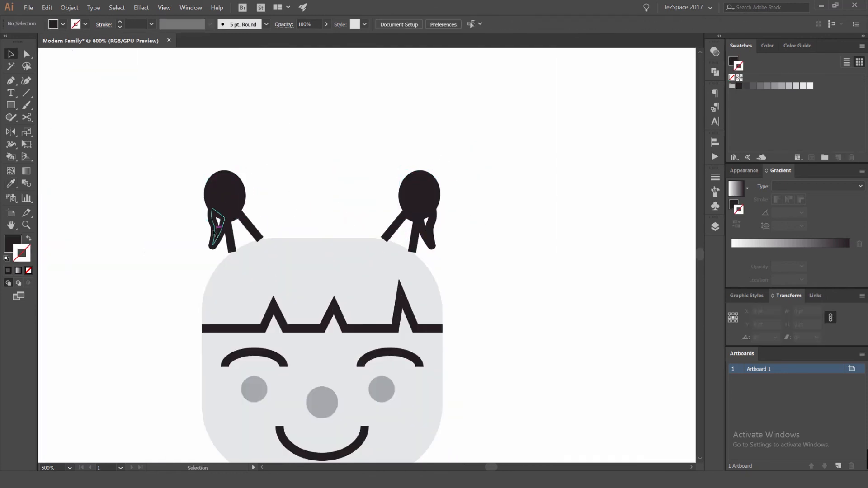
pyautogui.hotkey('shift', 'x')
pyautogui.click(379, 239)
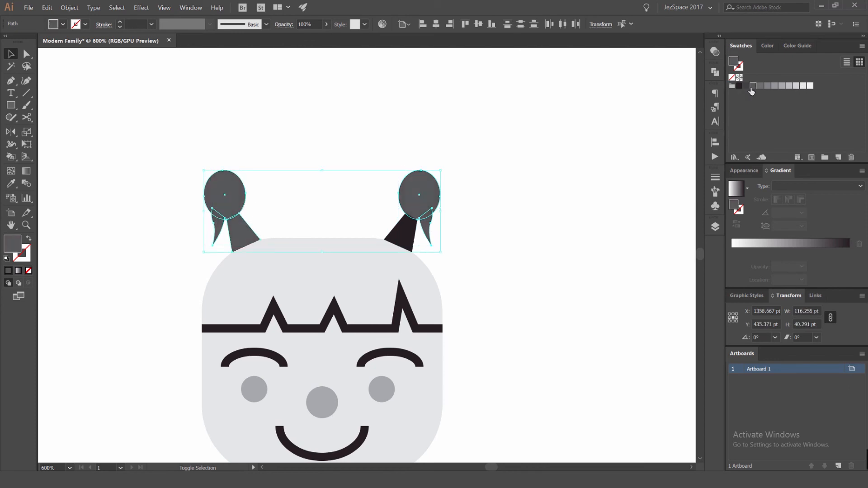
pyautogui.press('v')
pyautogui.click(496, 183)
# Recolour both of the girl's eyes with the darkest grey swatch next to black
pyautogui.scroll(-6, 466, 242)
pyautogui.scroll(4, 465, 253)
pyautogui.click(335, 266)
pyautogui.keyDown('shift'); pyautogui.click(403, 266); pyautogui.keyUp('shift')
pyautogui.click(746, 86)
pyautogui.click(472, 248)
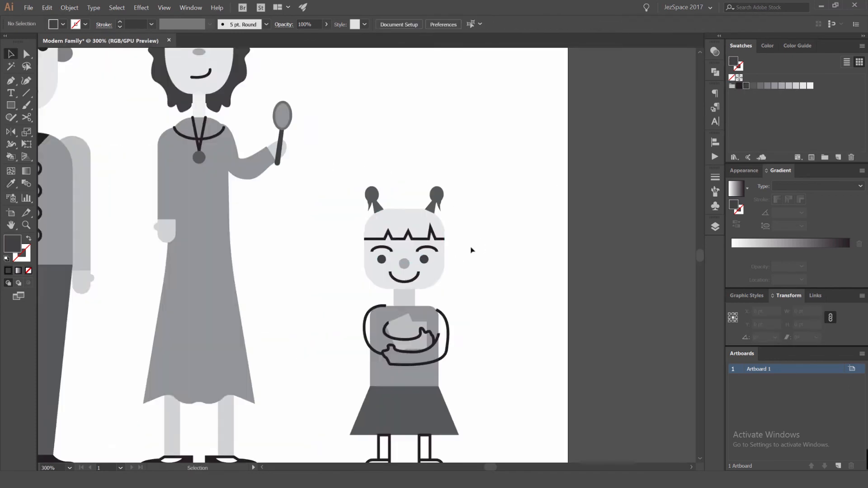
# Turn the girl's lower crossed arm into a solid dark grey shape
pyautogui.click(420, 288)
pyautogui.hotkey('shift', 'x')
pyautogui.scroll(4, 471, 285)
pyautogui.click(759, 87)
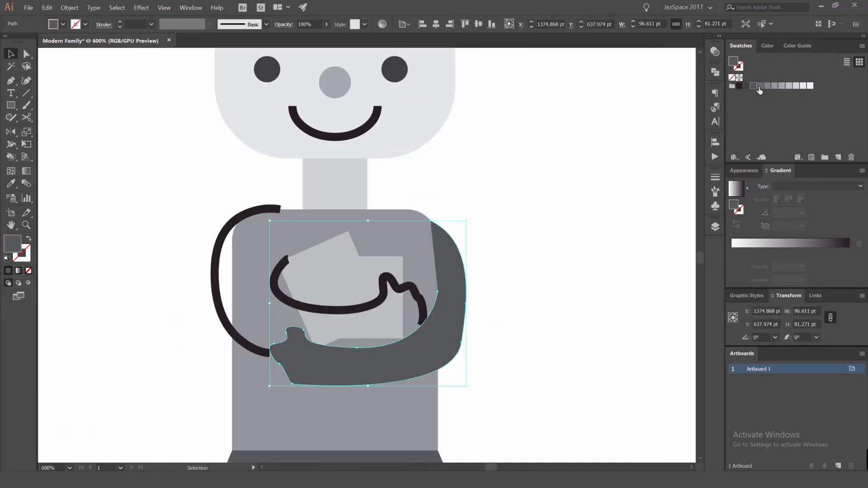
pyautogui.click(231, 224)
pyautogui.hotkey('shift', 'x')
pyautogui.hotkey('ctrl', 'z')
# Join the two outlines of the girl's upper crossed arm at the shoulder and hand ends with the Pen tool
pyautogui.press('a')
pyautogui.click(271, 353)
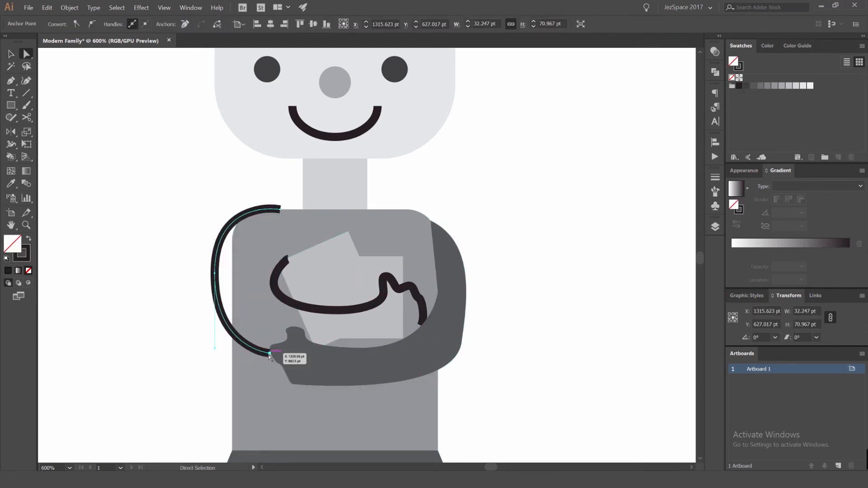
pyautogui.press('v')
pyautogui.scroll(-4, 285, 285)
pyautogui.click(402, 257)
pyautogui.scroll(3, 294, 287)
pyautogui.click(445, 273)
pyautogui.scroll(2, 393, 247)
pyautogui.press('p')
pyautogui.click(411, 254)
pyautogui.click(401, 188)
pyautogui.keyDown('ctrl'); pyautogui.click(392, 172); pyautogui.keyUp('ctrl')
pyautogui.click(387, 380)
pyautogui.moveTo(588, 343); pyautogui.dragTo(608, 293)
# Turn the joined arm into a solid shape in the dark grey of the girl's other arm
pyautogui.click(561, 293)
pyautogui.hotkey('shift', 'x')
pyautogui.press('i')
pyautogui.click(622, 253)
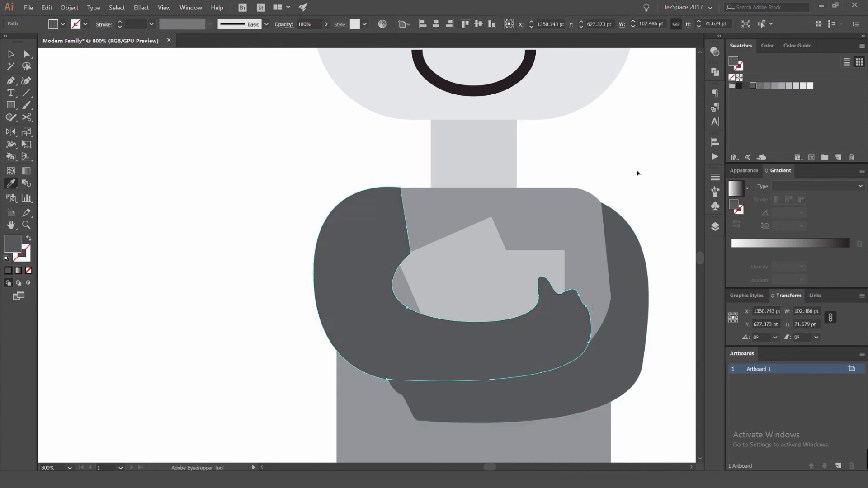
pyautogui.keyDown('ctrl'); pyautogui.click(638, 171); pyautogui.keyUp('ctrl')
pyautogui.press('v')
# Recolour one of the girl's crossed arms with a lighter mid grey to set it apart from the other
pyautogui.scroll(-4, 372, 233)
pyautogui.scroll(4, 375, 234)
pyautogui.click(218, 183)
pyautogui.scroll(-3, 208, 203)
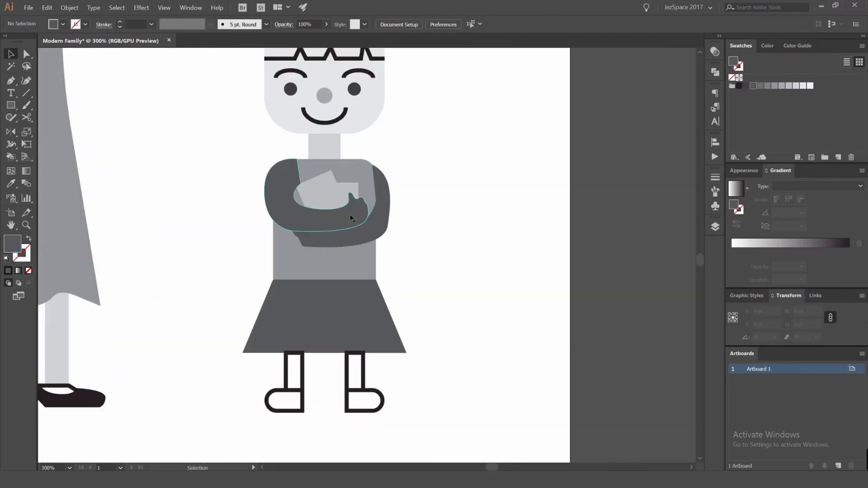
pyautogui.click(767, 87)
pyautogui.click(549, 169)
pyautogui.scroll(-3, 554, 170)
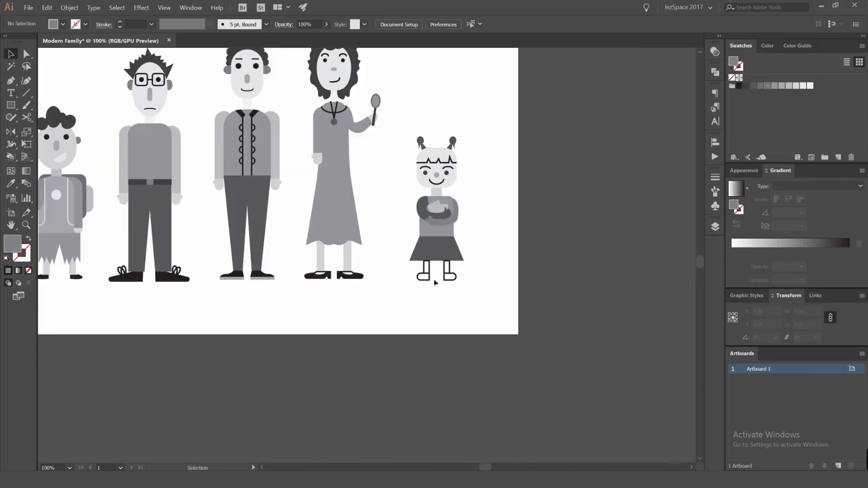